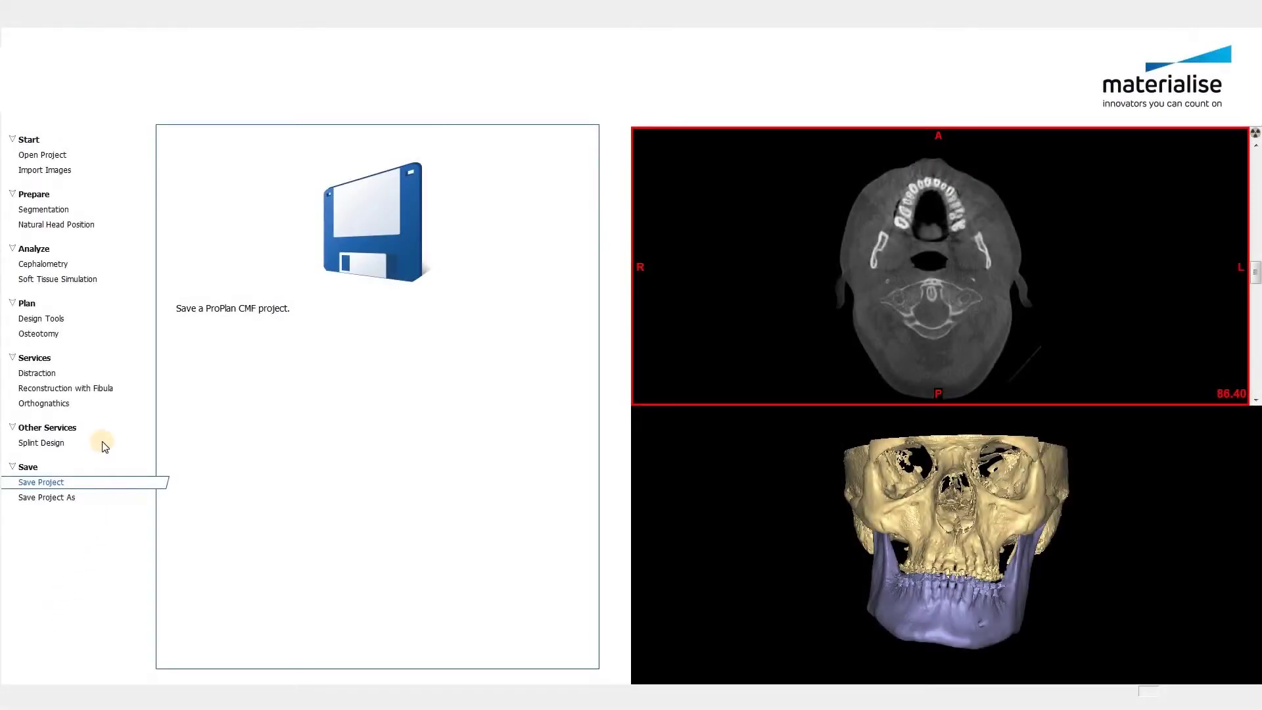
Start the Orthognathics wizard and load Upper skull as the maxilla and Maxillary_cast as its cast
{"action": "left_click", "coordinate": [64, 407]}
{"action": "left_click", "coordinate": [65, 408]}
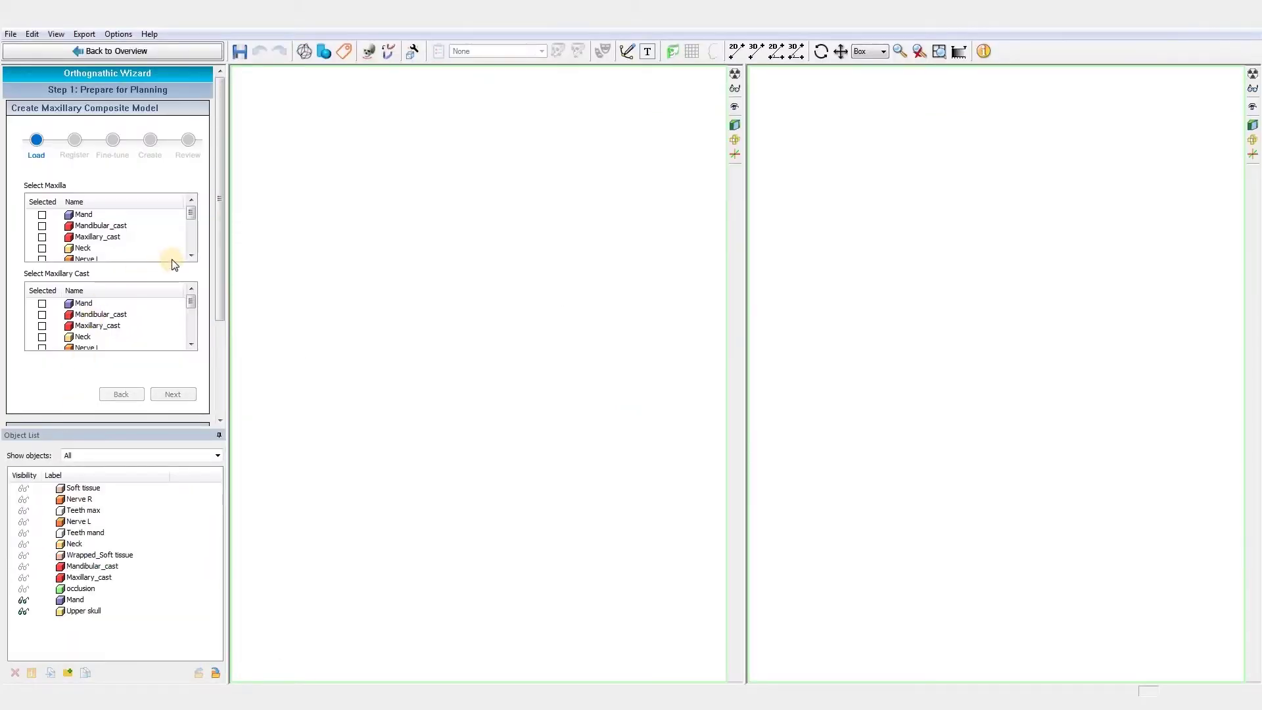
{"action": "left_click", "coordinate": [190, 256]}
{"action": "left_click", "coordinate": [190, 257]}
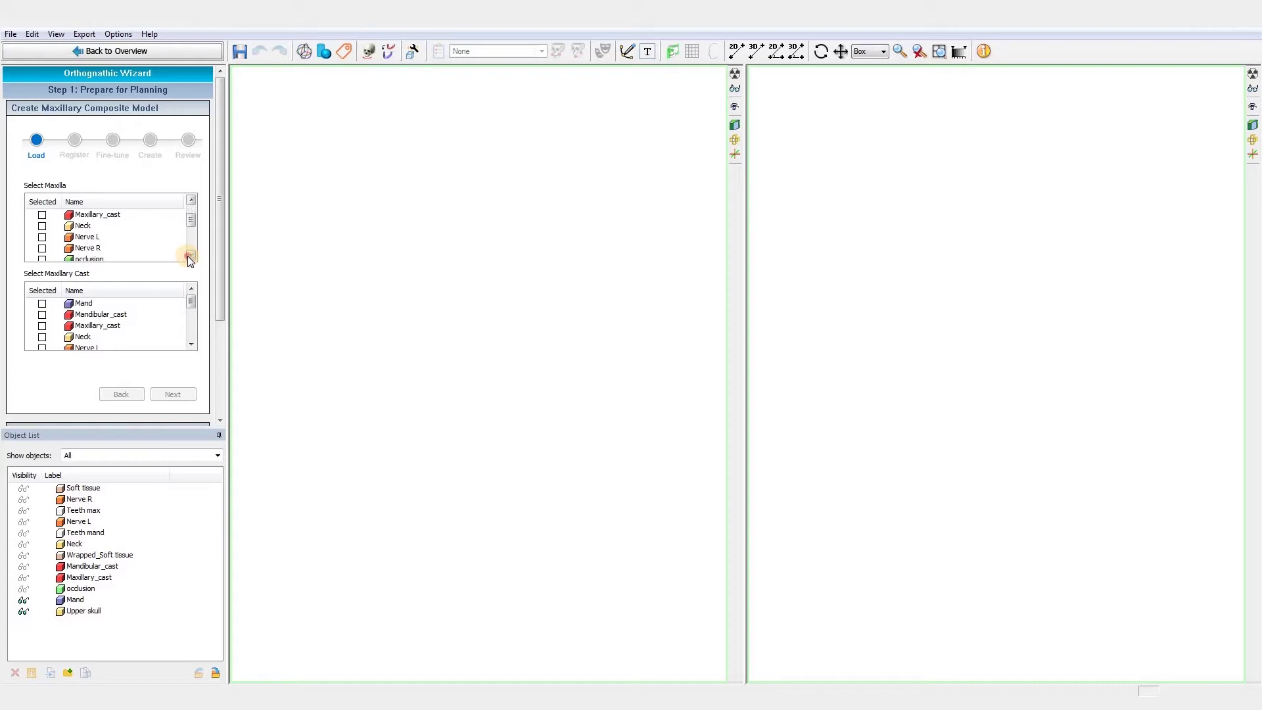
{"action": "left_click", "coordinate": [190, 256]}
{"action": "left_click", "coordinate": [190, 256]}
{"action": "left_click", "coordinate": [190, 256]}
{"action": "left_click", "coordinate": [42, 236]}
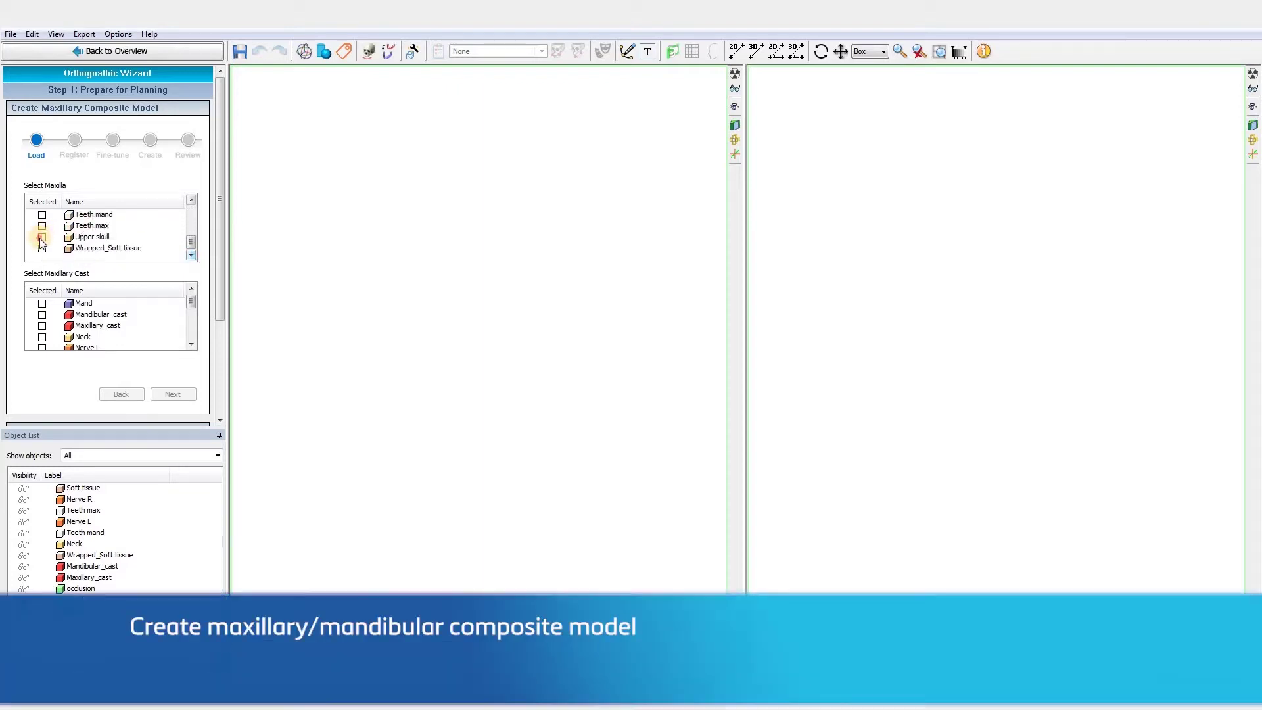
{"action": "left_click", "coordinate": [43, 326]}
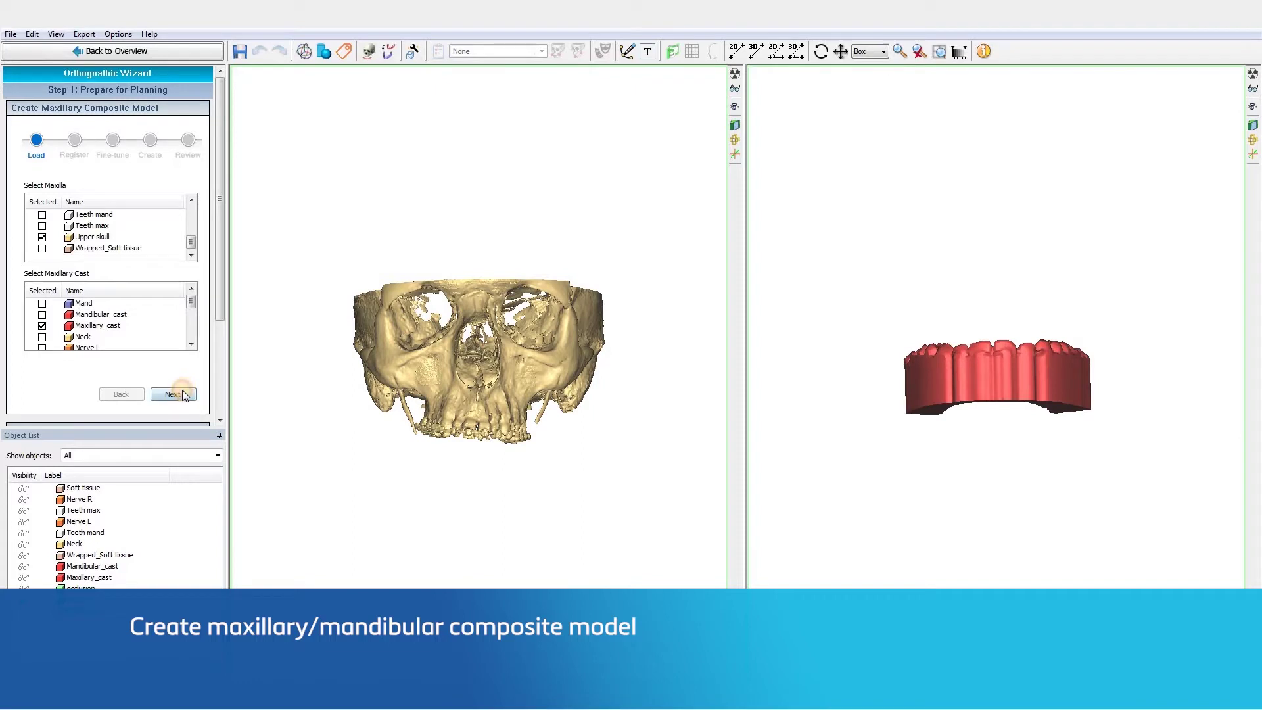
{"action": "left_click", "coordinate": [172, 394]}
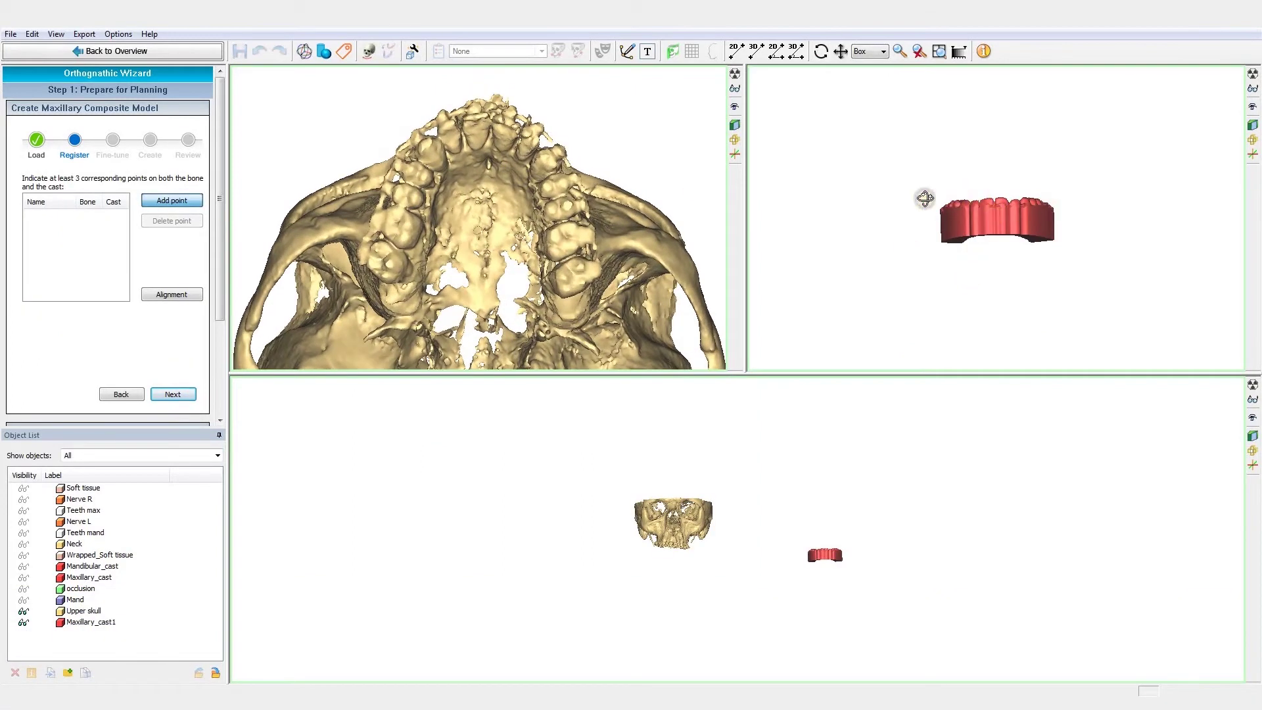
Mark the first pair of corresponding points at the central incisors on the maxilla and the maxillary cast
{"action": "right_click_drag", "start_coordinate": [925, 199], "coordinate": [1228, 250]}
{"action": "right_click_drag", "start_coordinate": [1217, 325], "coordinate": [983, 175]}
{"action": "scroll", "coordinate": [984, 175], "scroll_direction": "up", "scroll_amount": 8}
{"action": "middle_click_drag", "start_coordinate": [487, 111], "coordinate": [504, 141]}
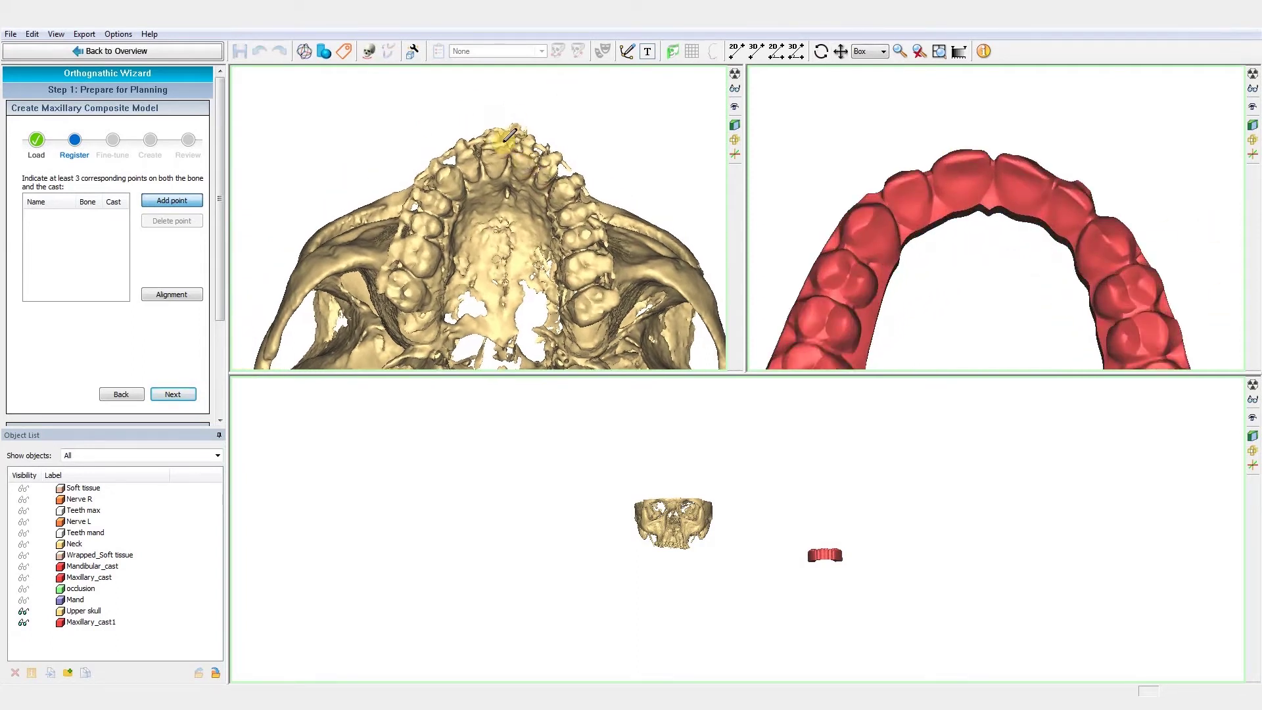
{"action": "scroll", "coordinate": [510, 135], "scroll_direction": "up", "scroll_amount": 3}
{"action": "left_click", "coordinate": [983, 153]}
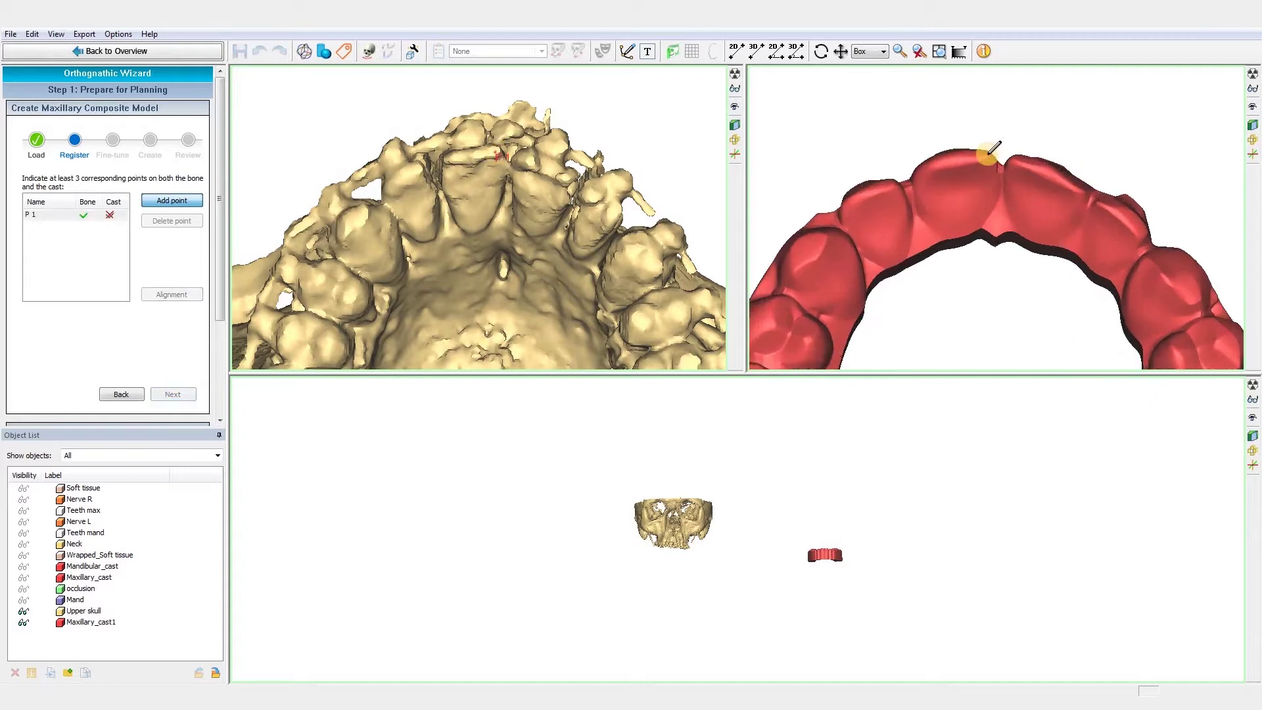
Mark a second pair of corresponding points on a premolar of the maxilla and the matching tooth of the cast
{"action": "scroll", "coordinate": [475, 225], "scroll_direction": "down", "scroll_amount": 3}
{"action": "middle_click_drag", "start_coordinate": [431, 266], "coordinate": [464, 214]}
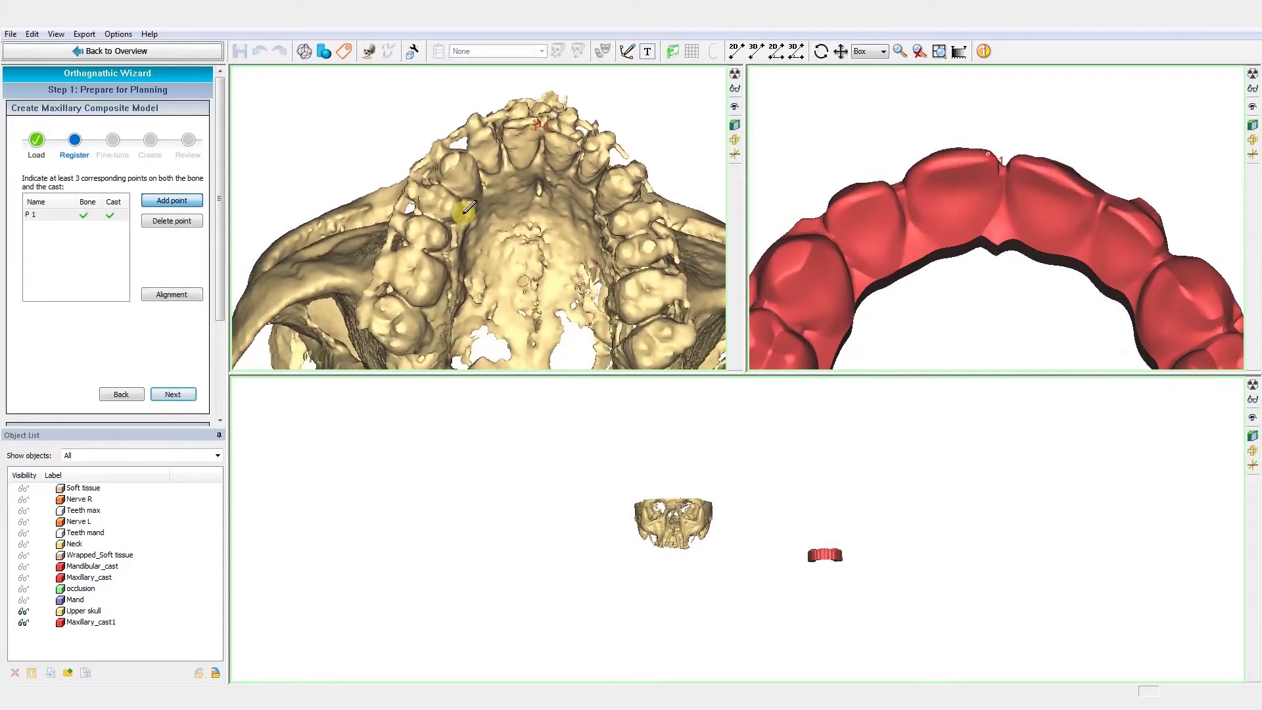
{"action": "scroll", "coordinate": [422, 247], "scroll_direction": "up", "scroll_amount": 2}
{"action": "scroll", "coordinate": [869, 286], "scroll_direction": "down", "scroll_amount": 3}
{"action": "middle_click_drag", "start_coordinate": [869, 285], "coordinate": [971, 136]}
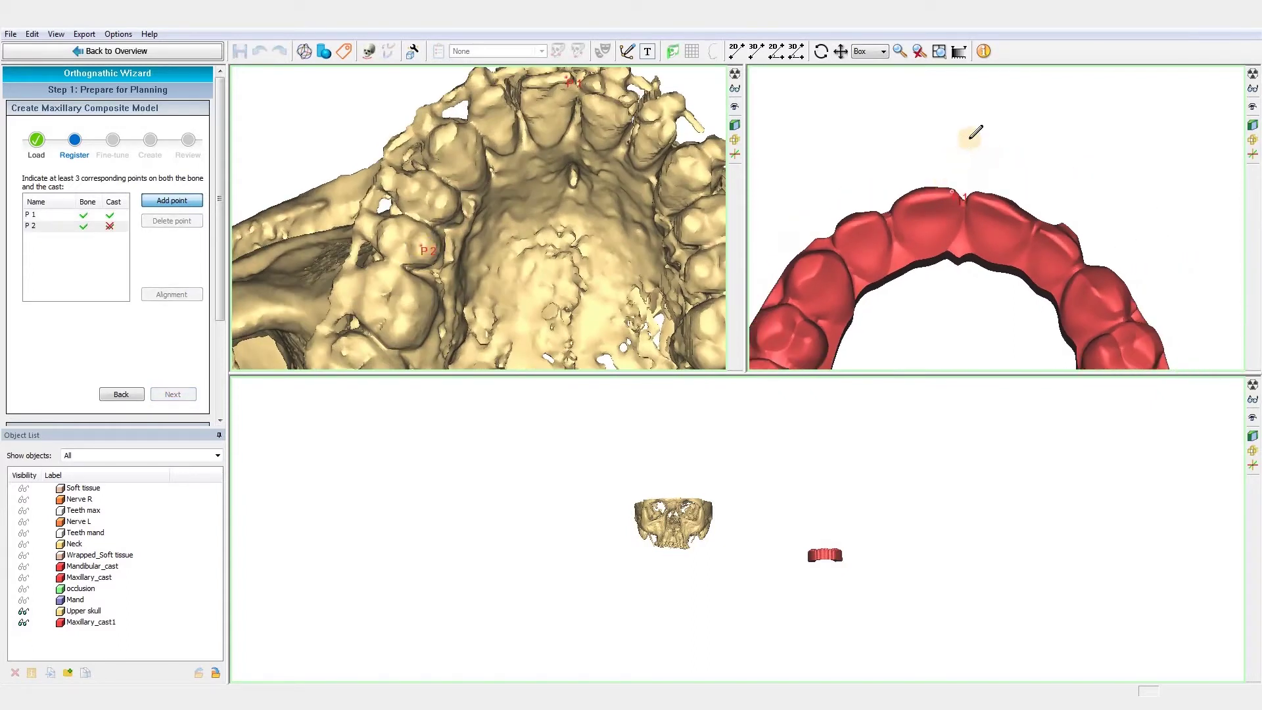
{"action": "left_click", "coordinate": [886, 242]}
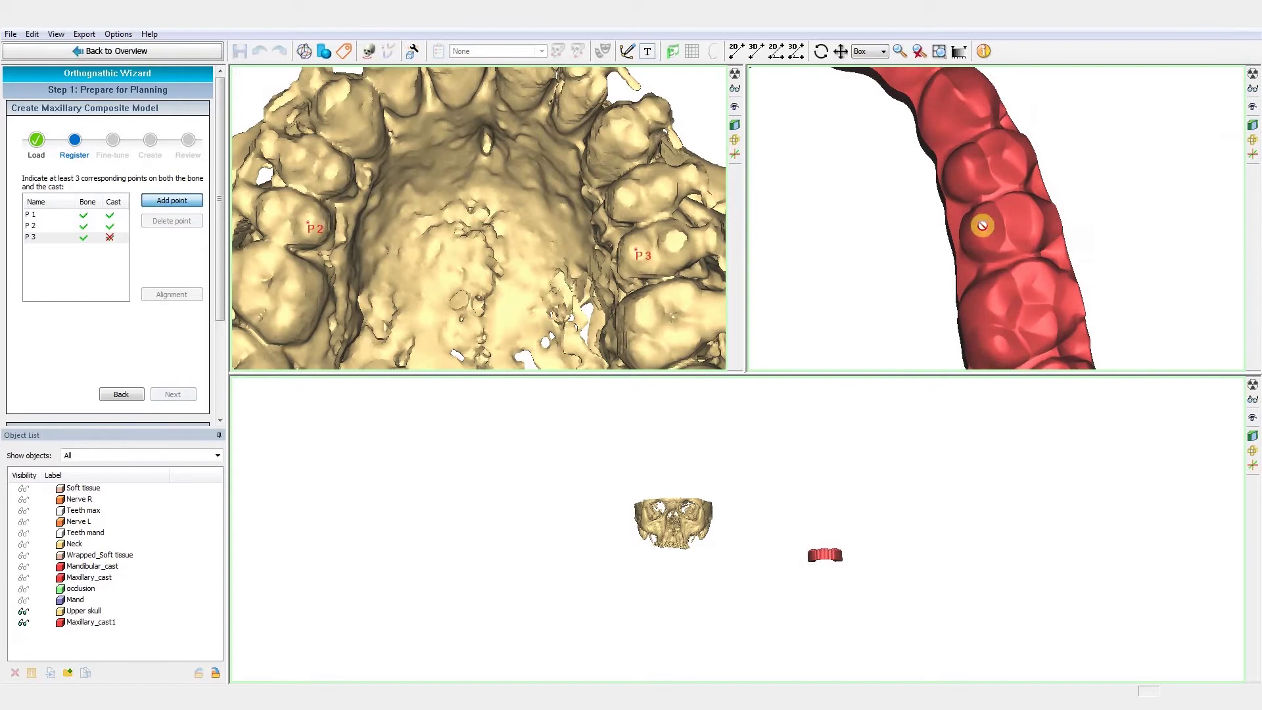
Place the third point on the cast's opposite premolar and align the maxillary cast to the skull
{"action": "left_click", "coordinate": [982, 226]}
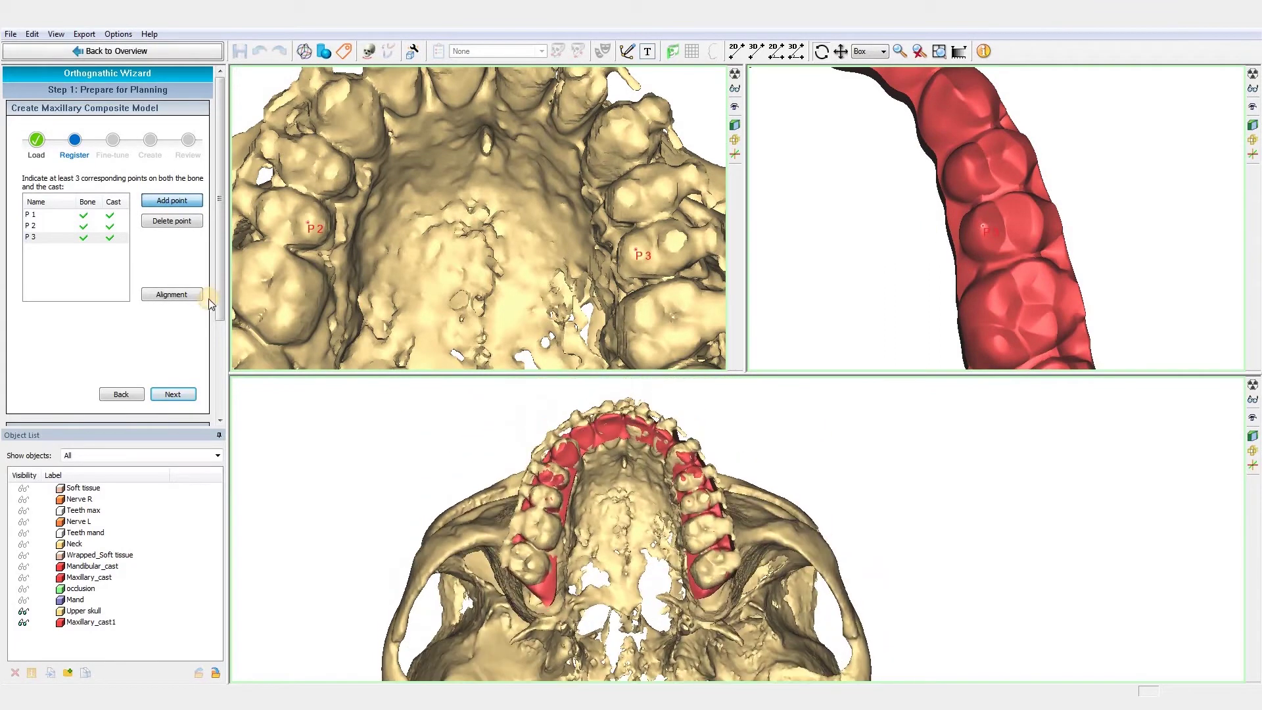
{"action": "left_click", "coordinate": [172, 296]}
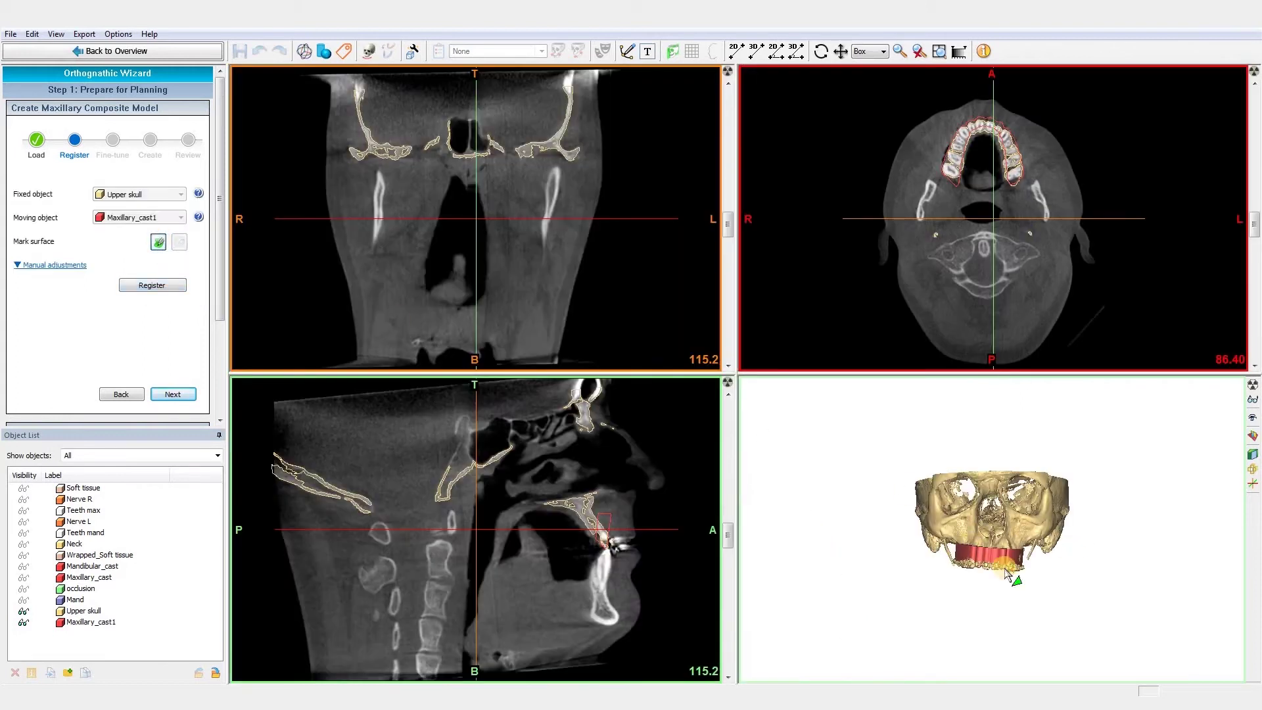
Mark the tooth surfaces along the whole maxillary arch and register Maxillary_cast1 to Upper skull
{"action": "scroll", "coordinate": [1009, 575], "scroll_direction": "up", "scroll_amount": 10}
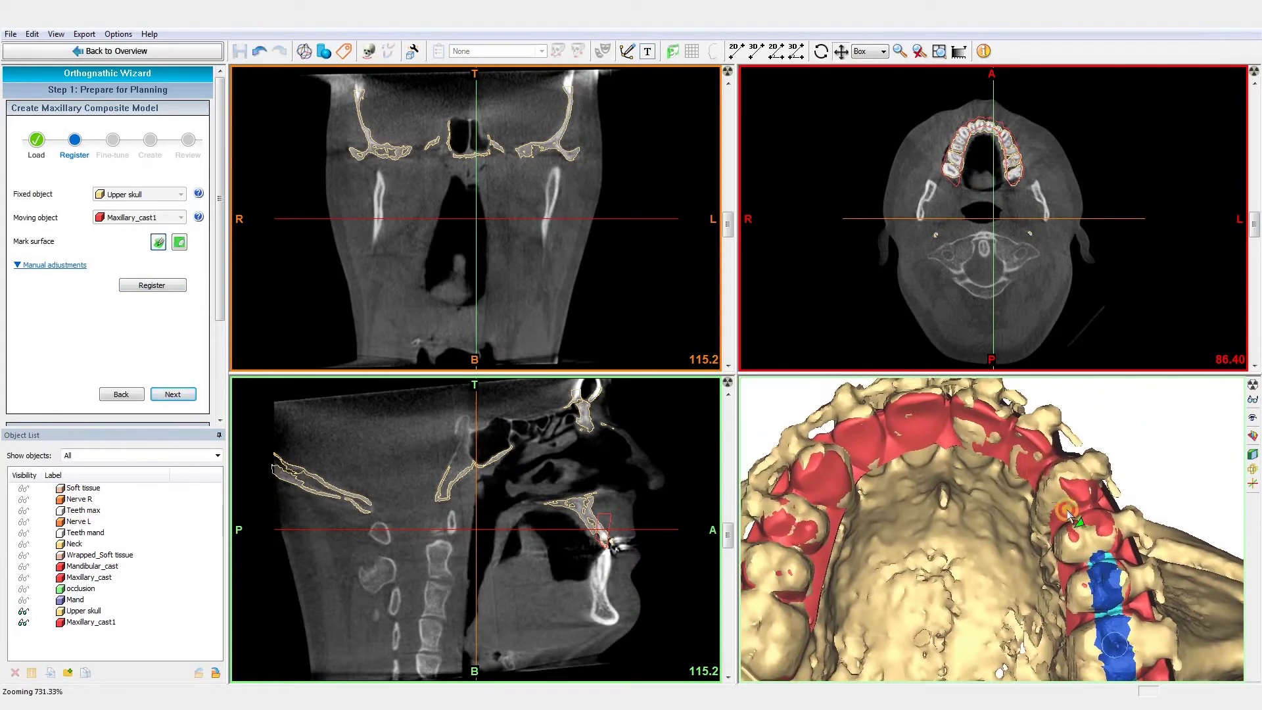
{"action": "left_click_drag", "start_coordinate": [993, 427], "coordinate": [880, 470]}
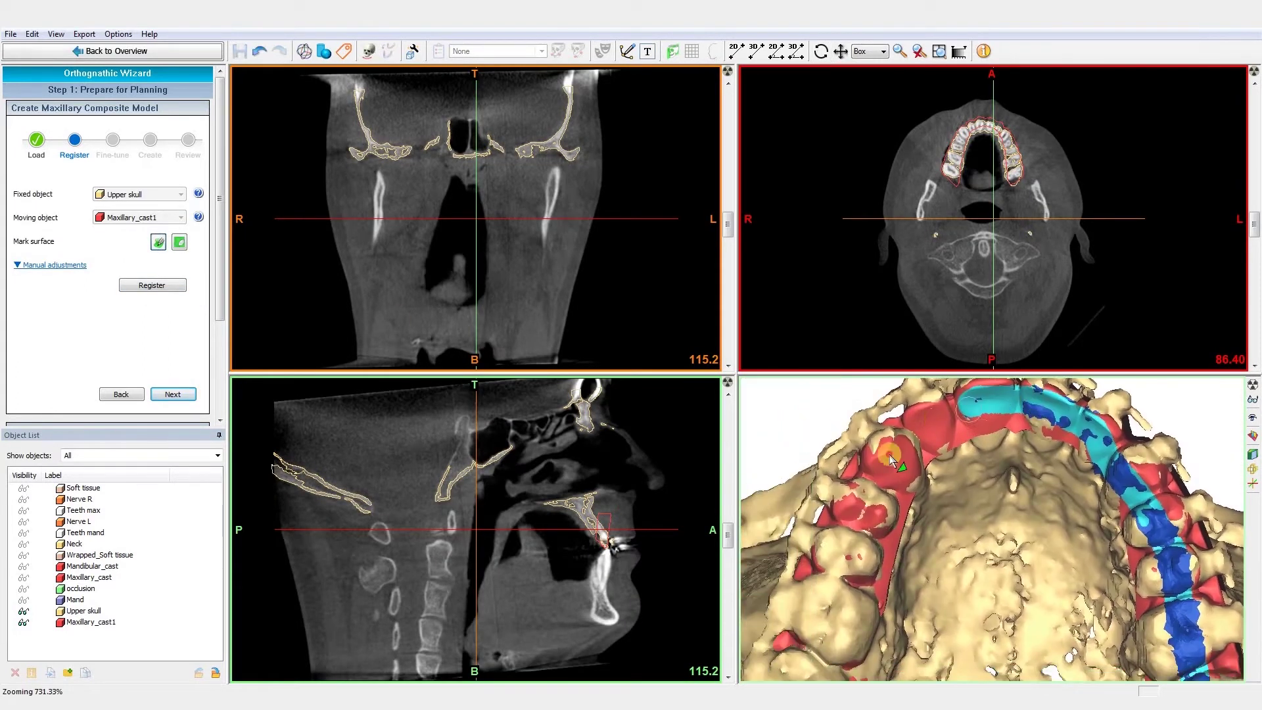
{"action": "left_click_drag", "start_coordinate": [835, 617], "coordinate": [910, 473]}
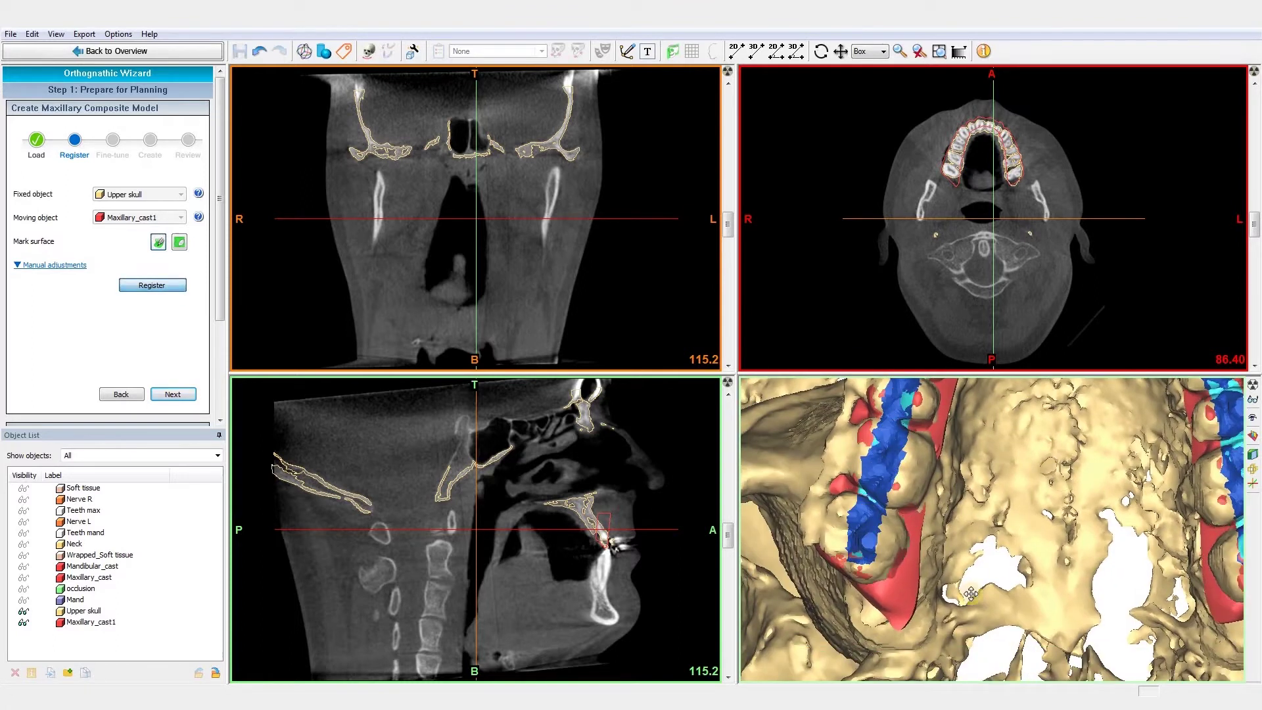
{"action": "left_click", "coordinate": [152, 284]}
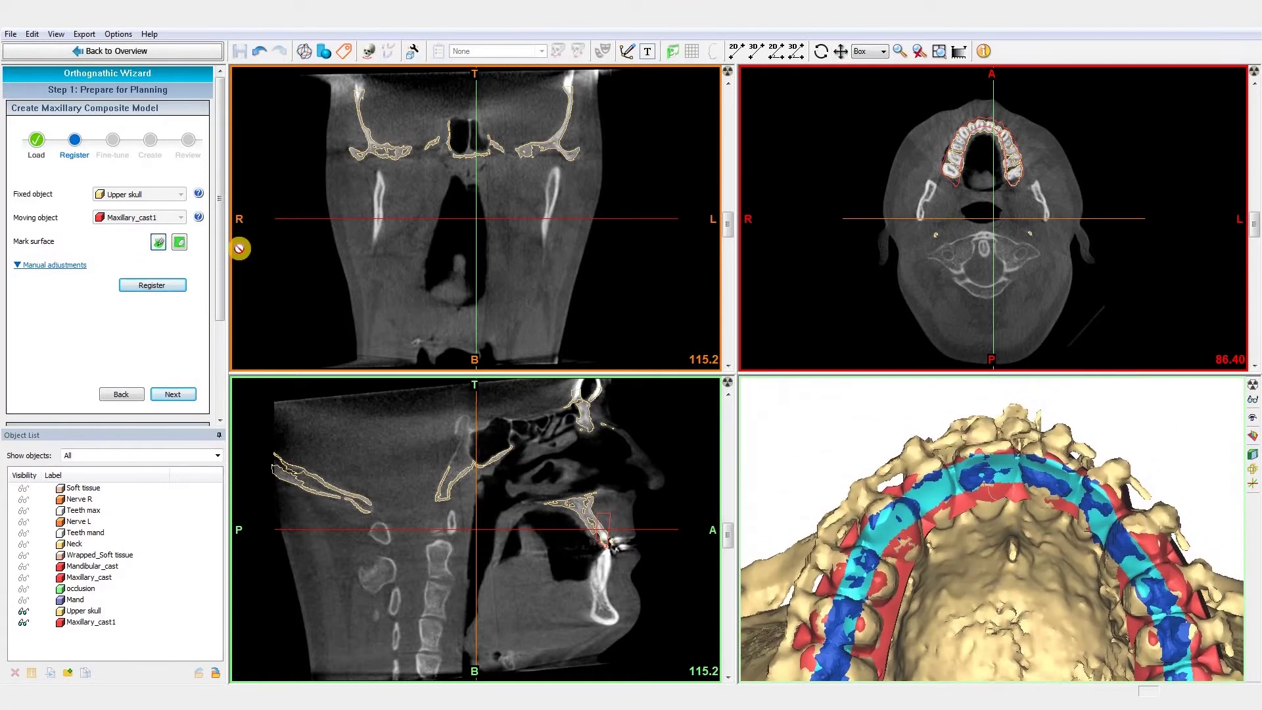
Reveal the manual adjustment options, check the registered cast's contours through the axial CT slices, and hide Upper skull
{"action": "left_click", "coordinate": [51, 265]}
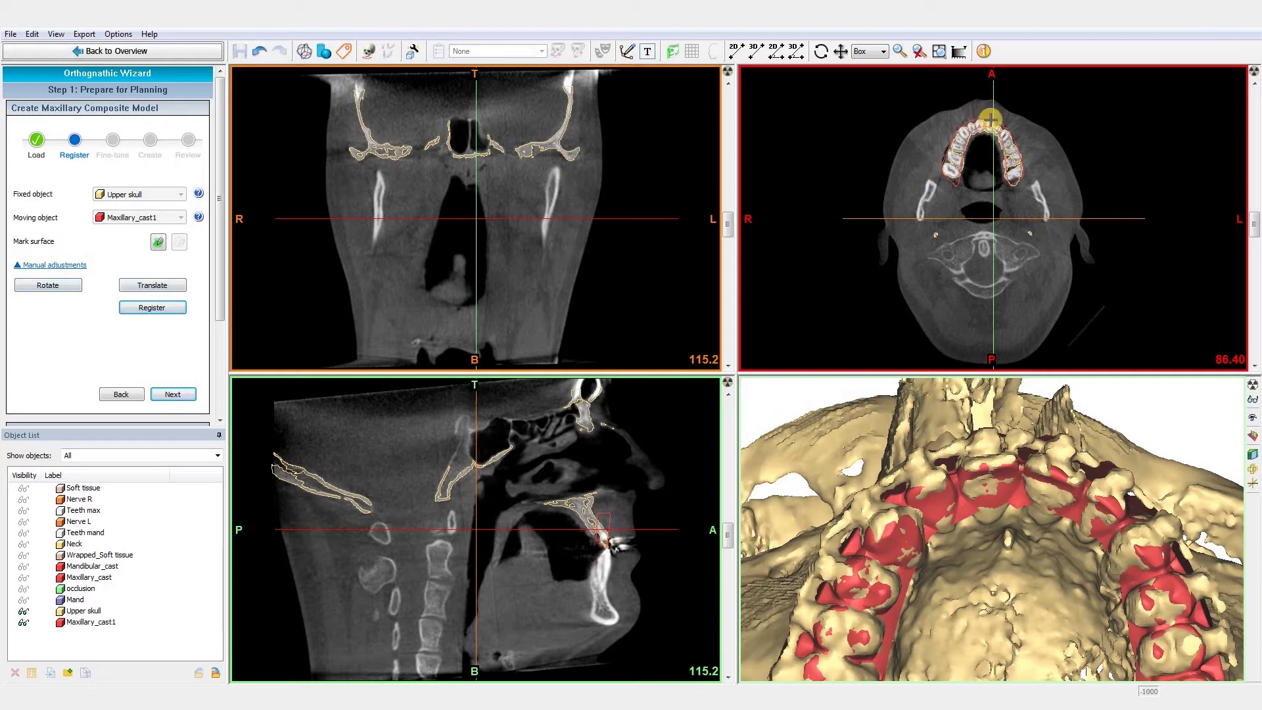
{"action": "right_click_drag", "start_coordinate": [993, 121], "coordinate": [993, 46], "text": "ctrl"}
{"action": "scroll", "coordinate": [950, 179], "scroll_direction": "down", "scroll_amount": 6}
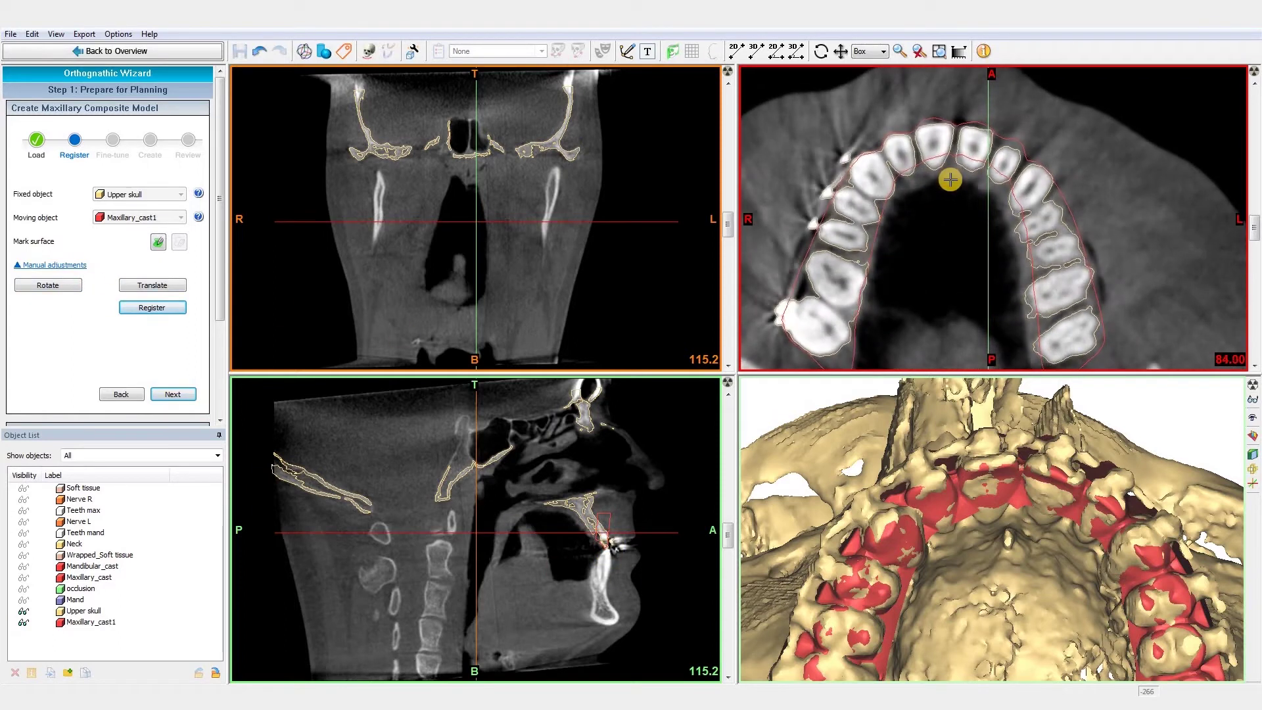
{"action": "scroll", "coordinate": [951, 179], "scroll_direction": "down", "scroll_amount": 15}
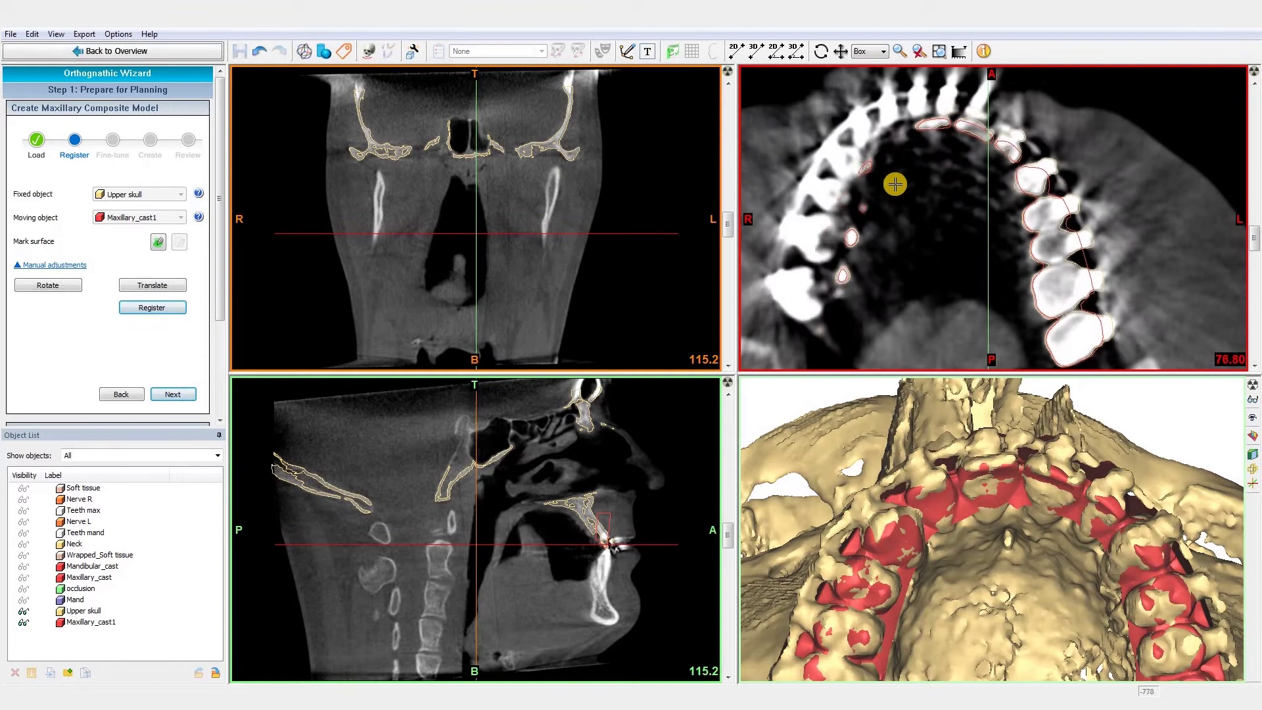
{"action": "scroll", "coordinate": [895, 184], "scroll_direction": "down", "scroll_amount": 2}
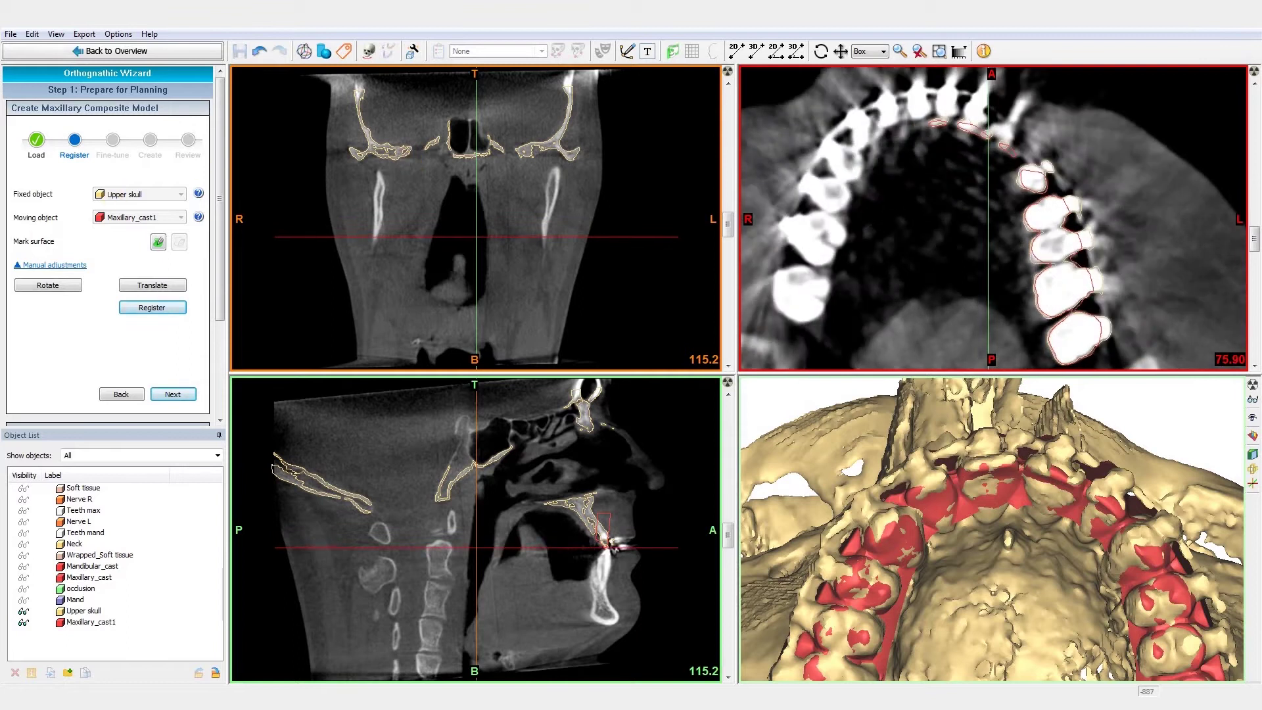
{"action": "left_click", "coordinate": [23, 611]}
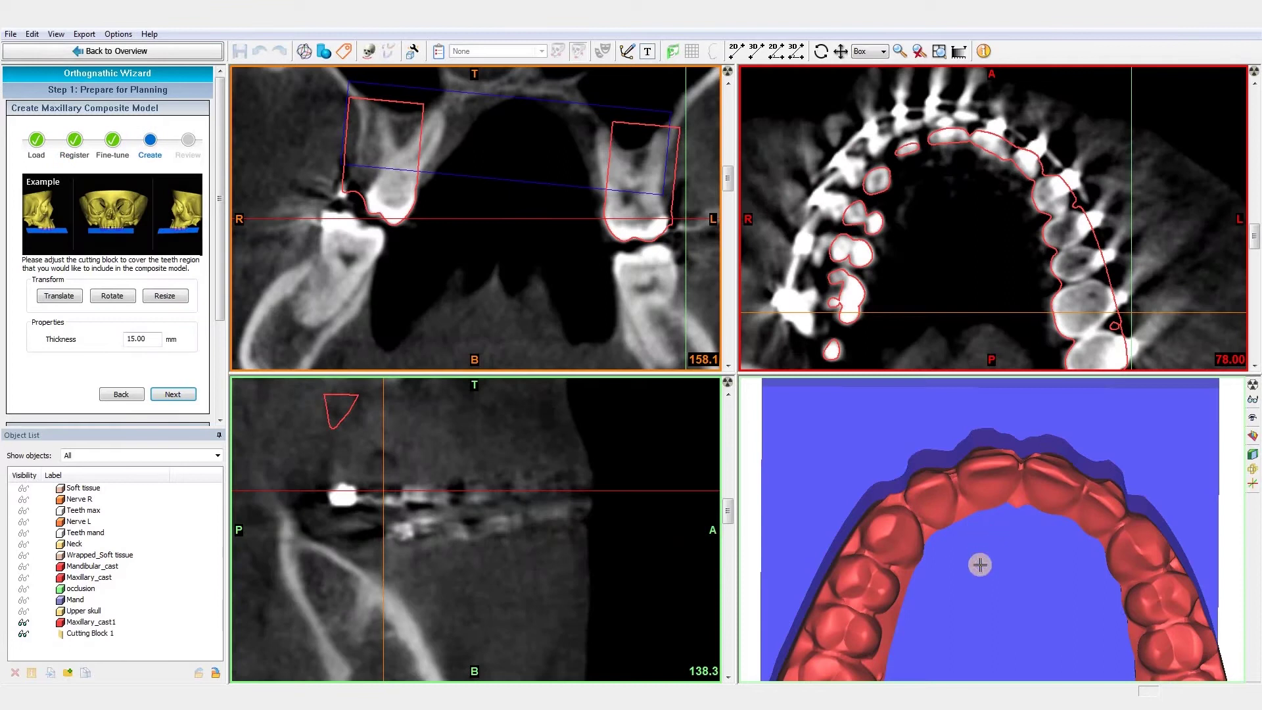
Show Upper skull and translate the cutting block to cover the maxillary teeth region for the composite model
{"action": "scroll", "coordinate": [980, 564], "scroll_direction": "down", "scroll_amount": 5}
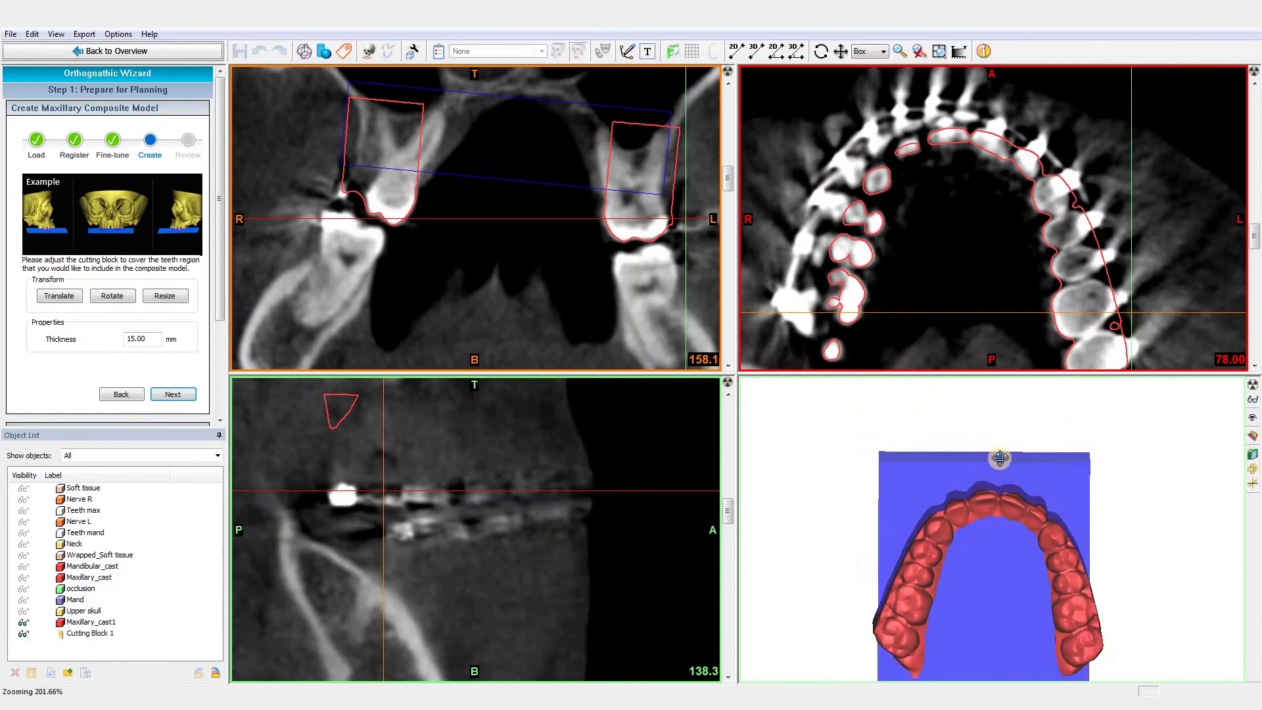
{"action": "right_click_drag", "start_coordinate": [1000, 459], "coordinate": [959, 395]}
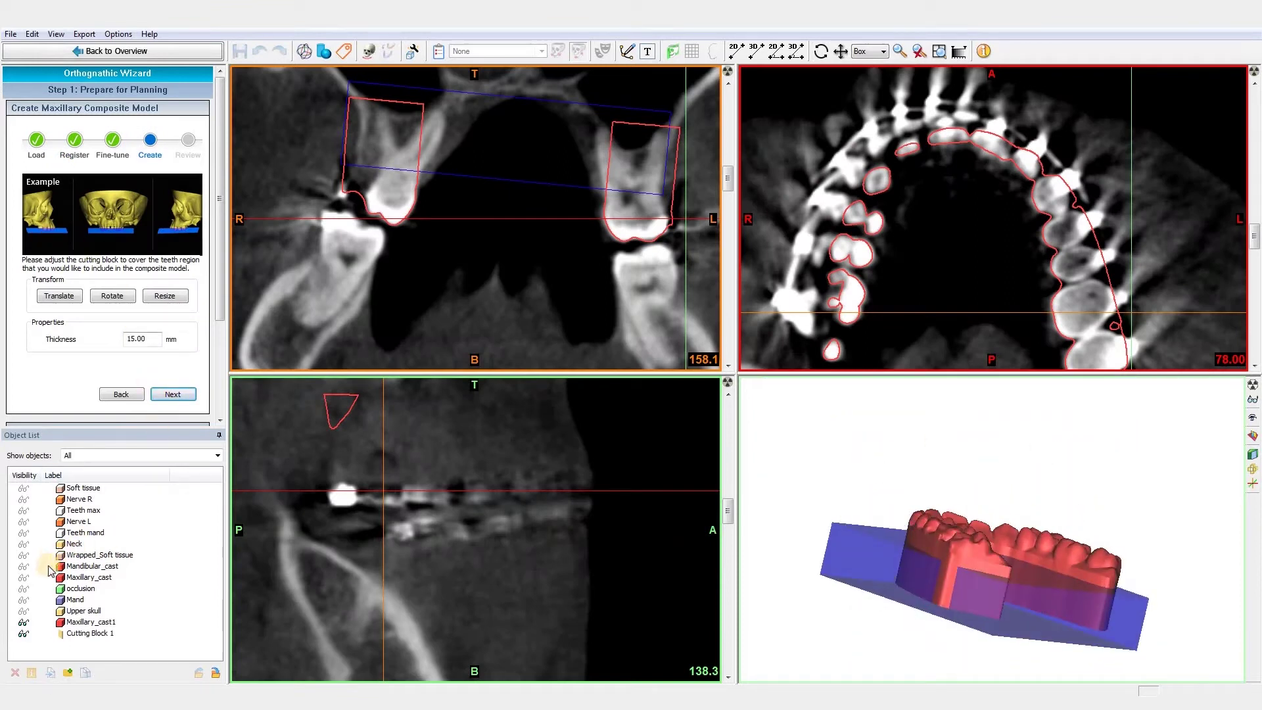
{"action": "left_click", "coordinate": [24, 611]}
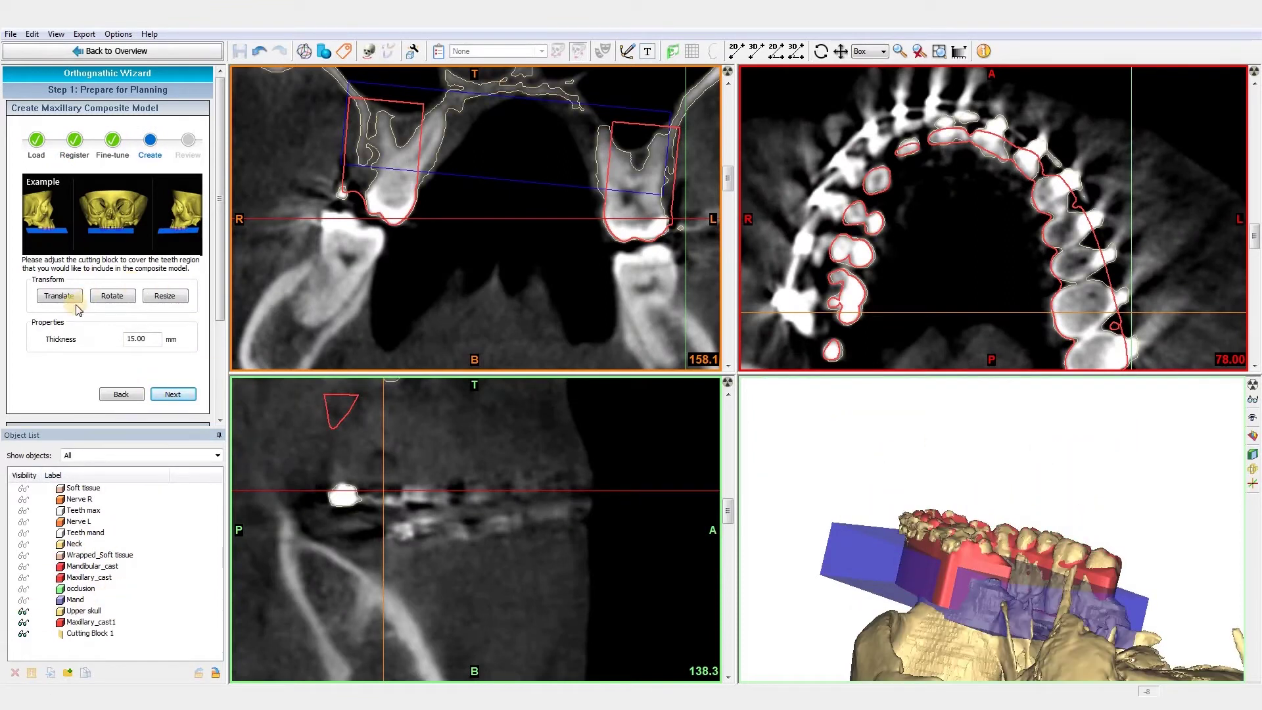
{"action": "left_click", "coordinate": [955, 618]}
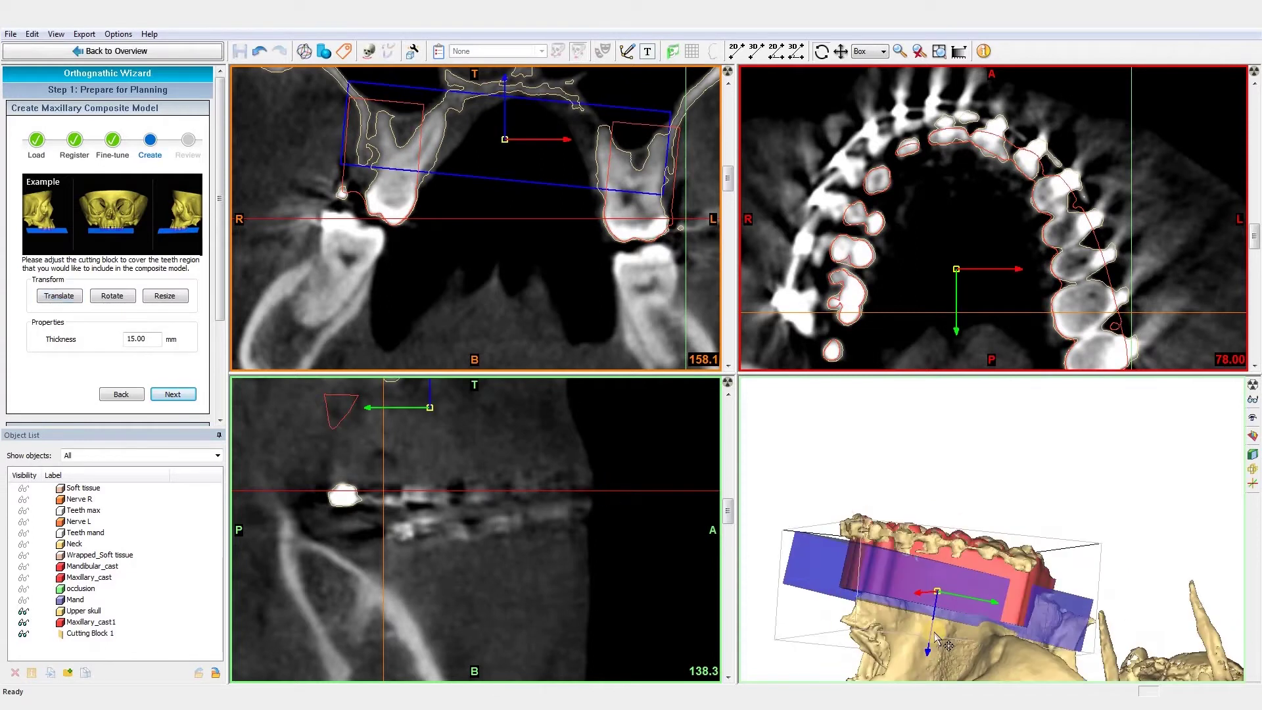
{"action": "left_click_drag", "start_coordinate": [945, 611], "coordinate": [1052, 552]}
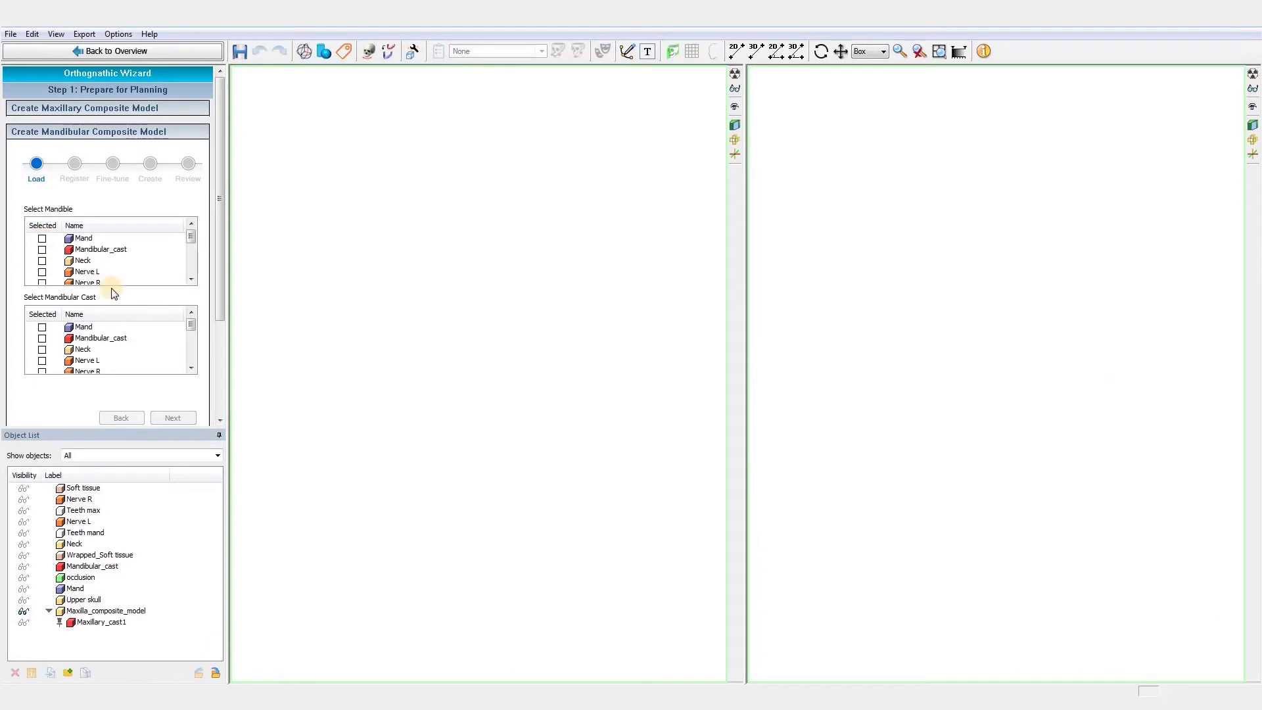
Load Mand as the mandible and Mandibular_cast as its cast for the mandibular composite model
{"action": "left_click", "coordinate": [192, 369]}
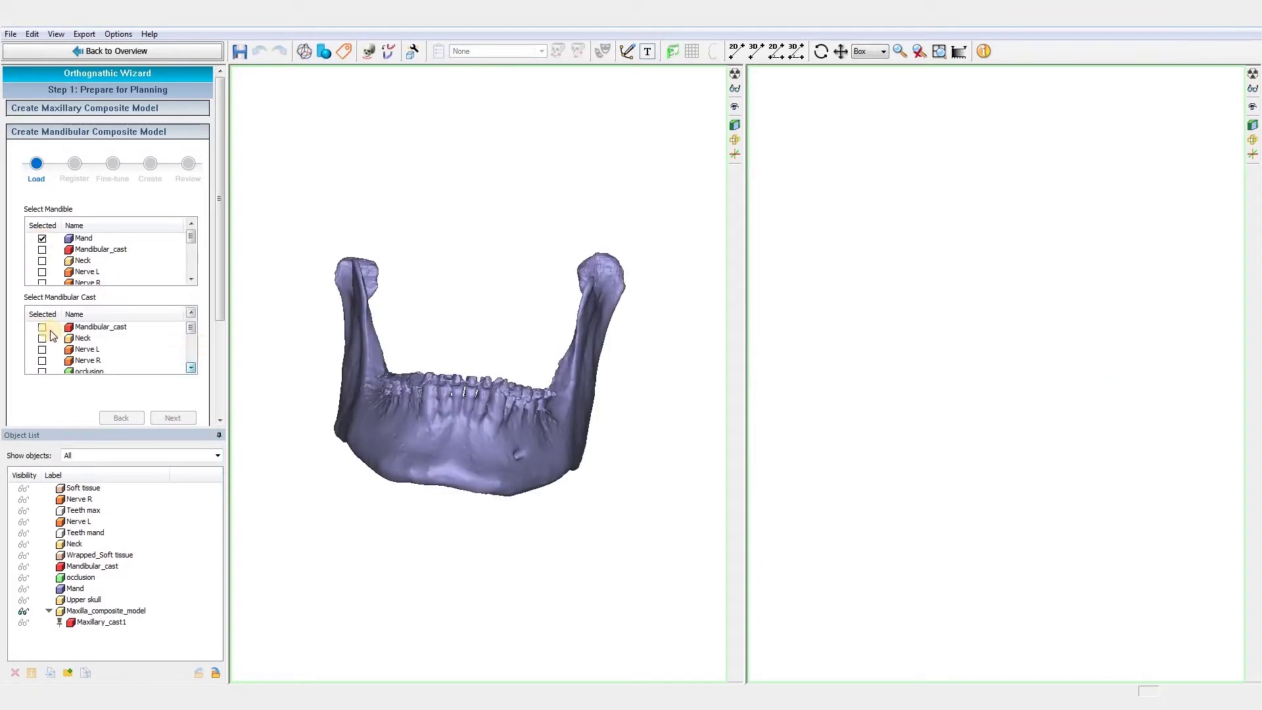
{"action": "left_click", "coordinate": [42, 327]}
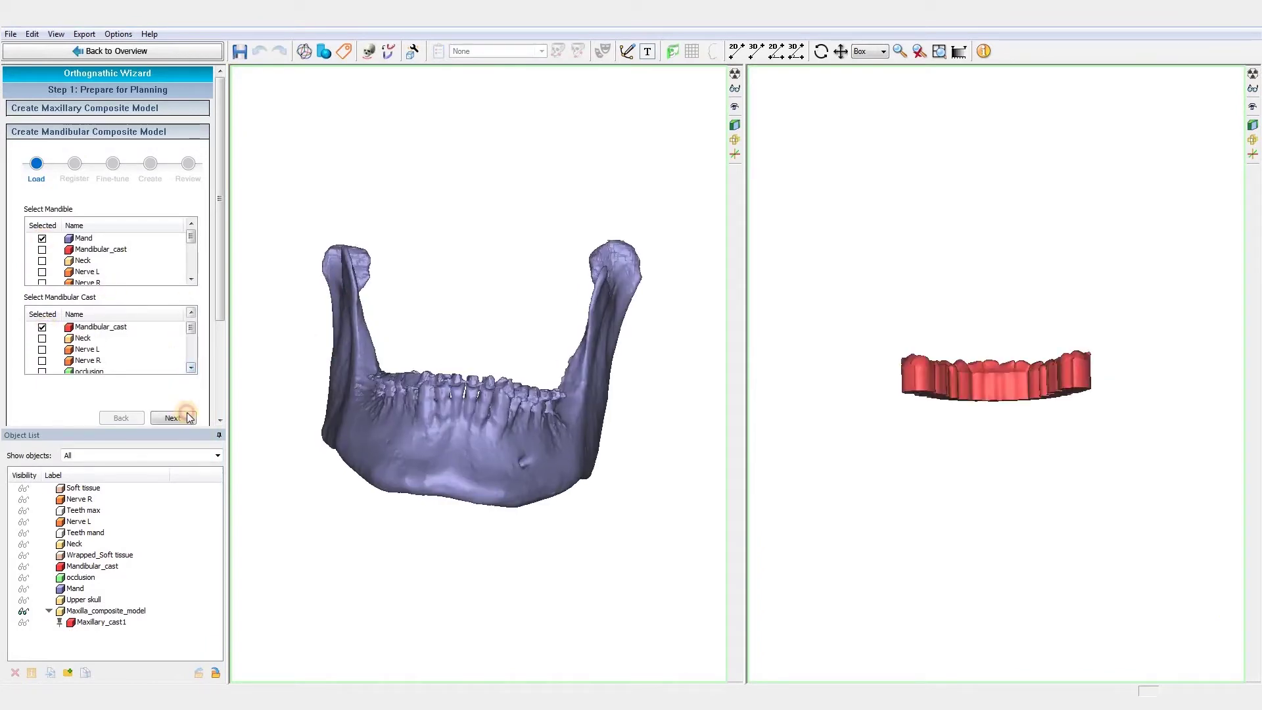
{"action": "left_click", "coordinate": [175, 417]}
Mark the first pair of corresponding points on a premolar of the mandible and the mandibular cast
{"action": "right_click_drag", "start_coordinate": [501, 302], "coordinate": [960, 197]}
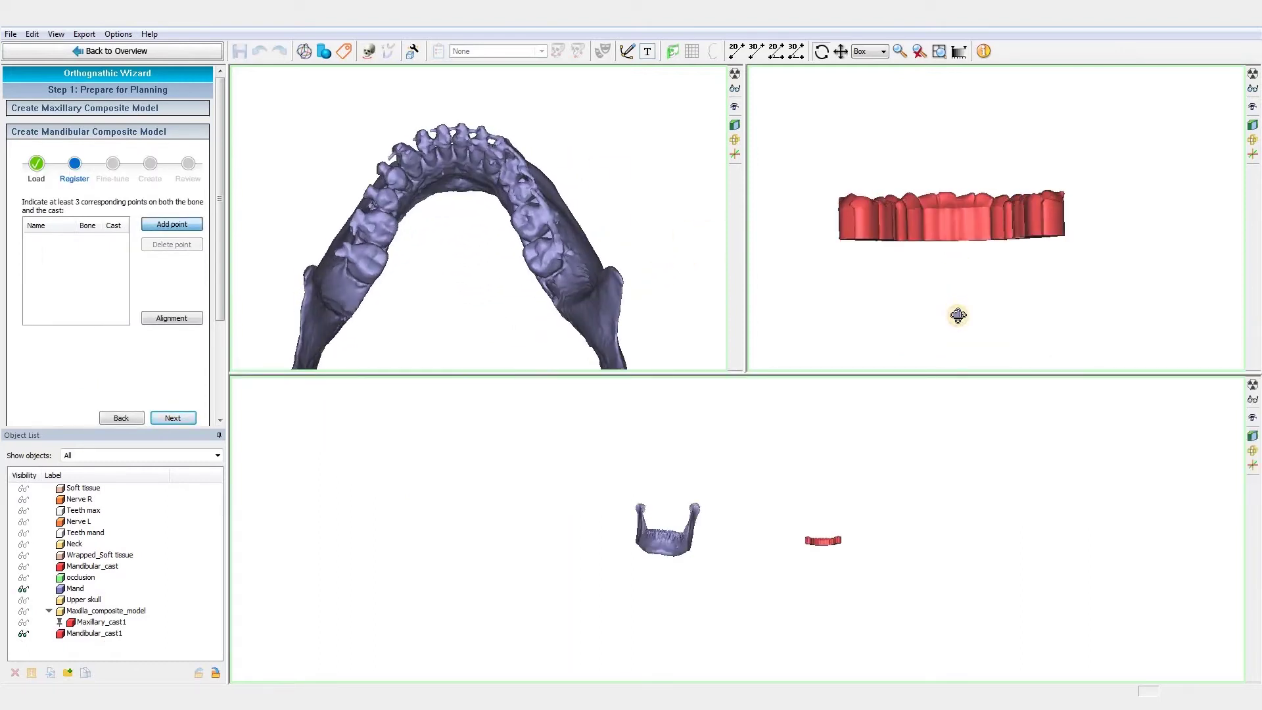
{"action": "right_click_drag", "start_coordinate": [957, 315], "coordinate": [953, 169]}
{"action": "scroll", "coordinate": [952, 169], "scroll_direction": "up", "scroll_amount": 3}
{"action": "scroll", "coordinate": [491, 200], "scroll_direction": "up", "scroll_amount": 3}
{"action": "scroll", "coordinate": [323, 213], "scroll_direction": "up", "scroll_amount": 3}
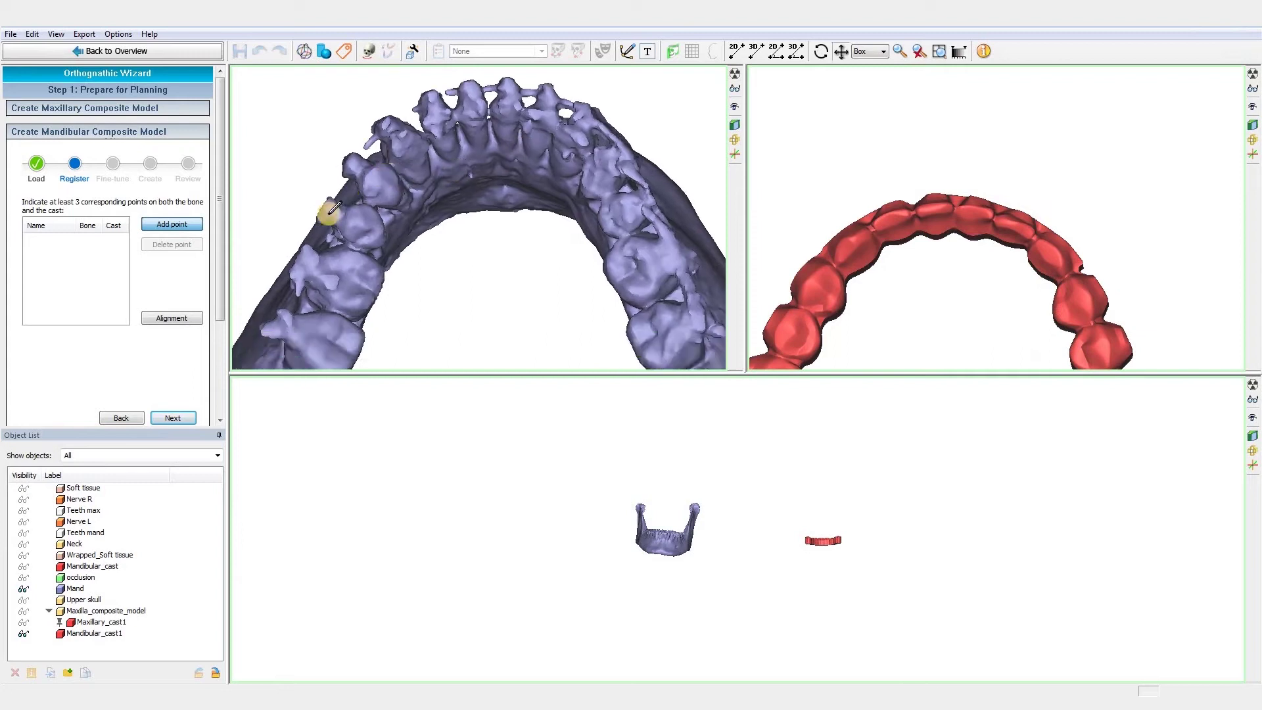
{"action": "middle_click_drag", "start_coordinate": [947, 301], "coordinate": [978, 254]}
{"action": "scroll", "coordinate": [947, 274], "scroll_direction": "down", "scroll_amount": 2}
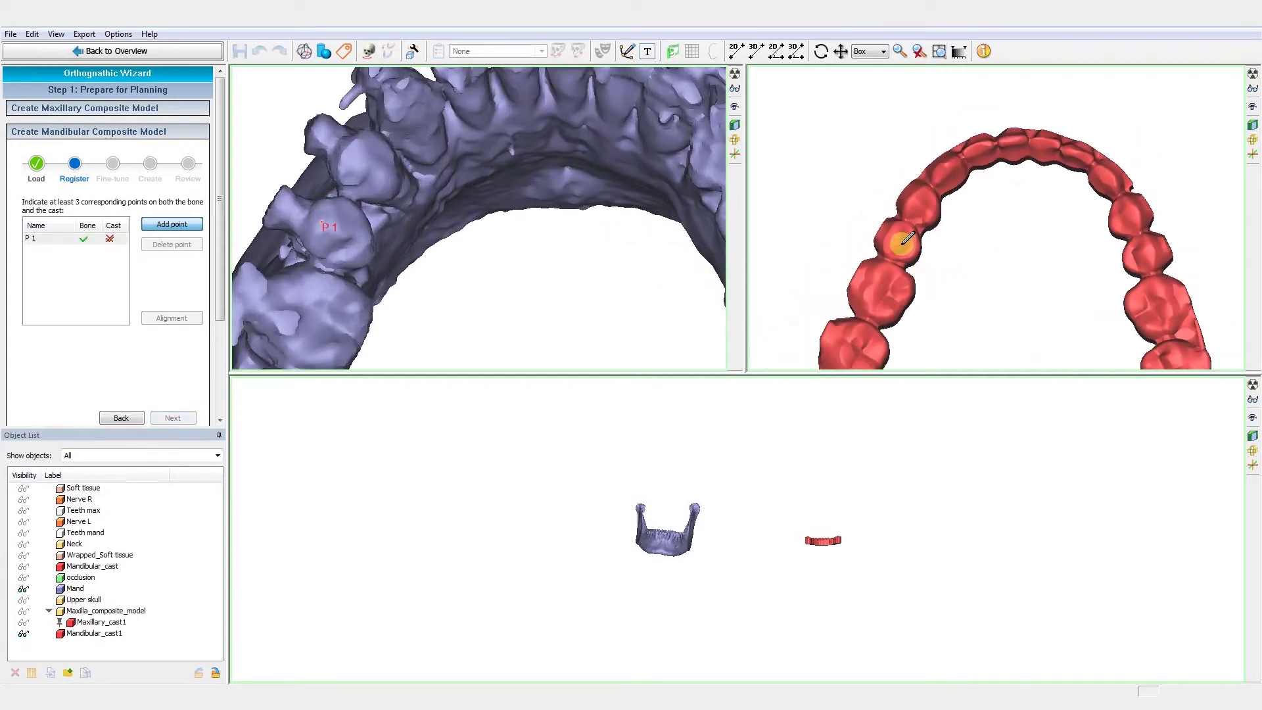
{"action": "scroll", "coordinate": [893, 232], "scroll_direction": "up", "scroll_amount": 2}
{"action": "left_click", "coordinate": [893, 232]}
Mark a second pair of corresponding points on the inner edge of the opposite first molar on mandible and cast
{"action": "scroll", "coordinate": [507, 208], "scroll_direction": "down", "scroll_amount": 3}
{"action": "middle_click_drag", "start_coordinate": [665, 198], "coordinate": [613, 203]}
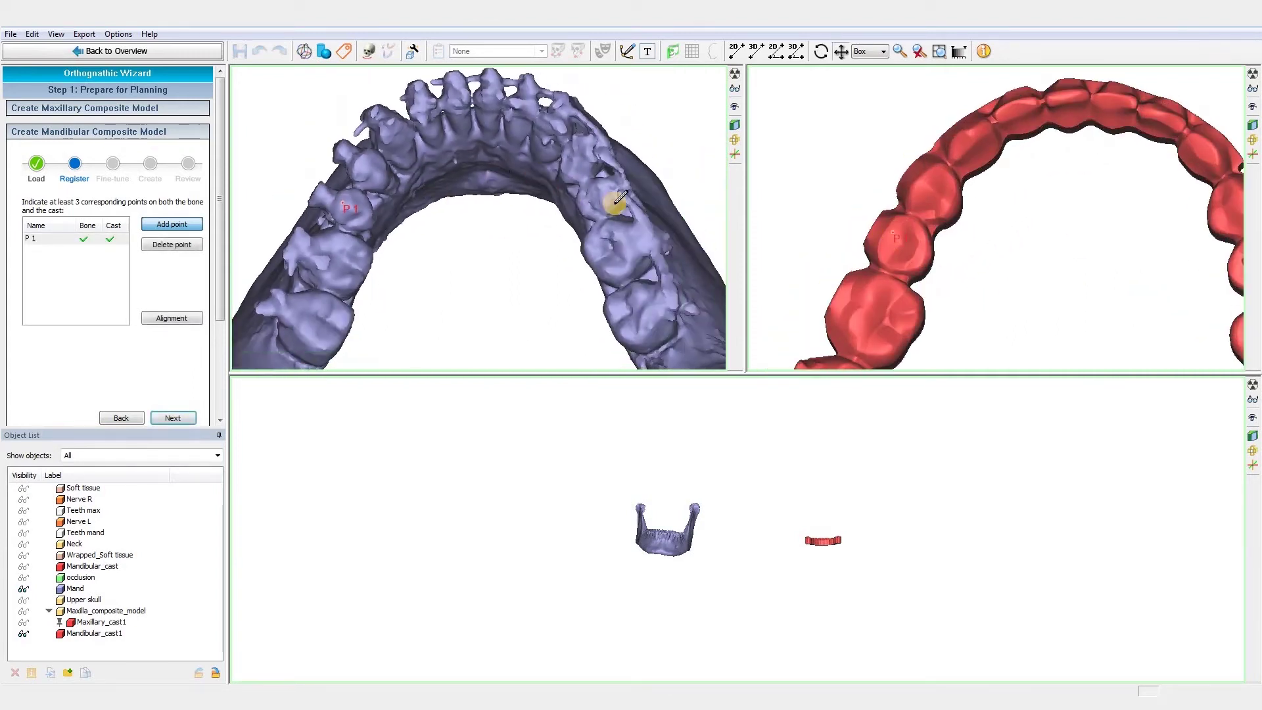
{"action": "scroll", "coordinate": [624, 256], "scroll_direction": "up", "scroll_amount": 3}
{"action": "left_click", "coordinate": [563, 284]}
{"action": "scroll", "coordinate": [1065, 257], "scroll_direction": "down", "scroll_amount": 2}
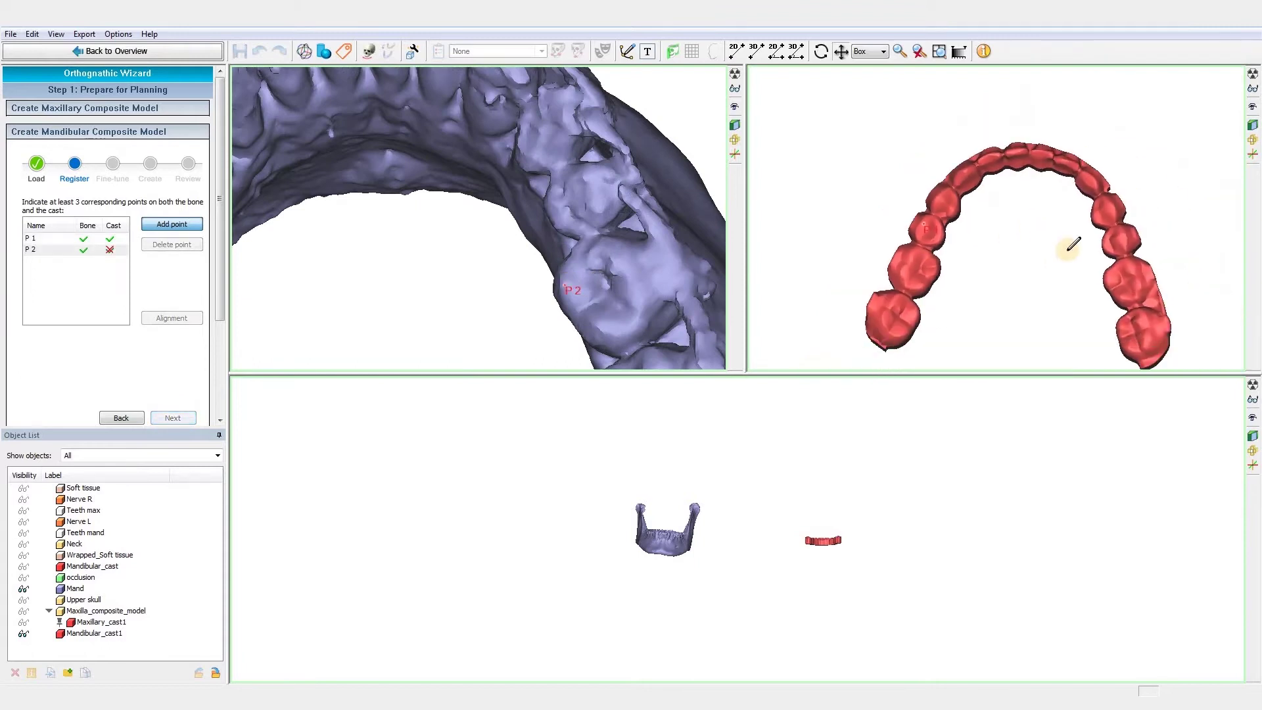
{"action": "scroll", "coordinate": [1055, 253], "scroll_direction": "up", "scroll_amount": 3}
{"action": "left_click", "coordinate": [1051, 252]}
Mark the third corresponding registration point on the central front teeth of the mandible and locate the matching area on the cast
{"action": "scroll", "coordinate": [515, 203], "scroll_direction": "down", "scroll_amount": 3}
{"action": "right_click_drag", "start_coordinate": [502, 225], "coordinate": [369, 205]}
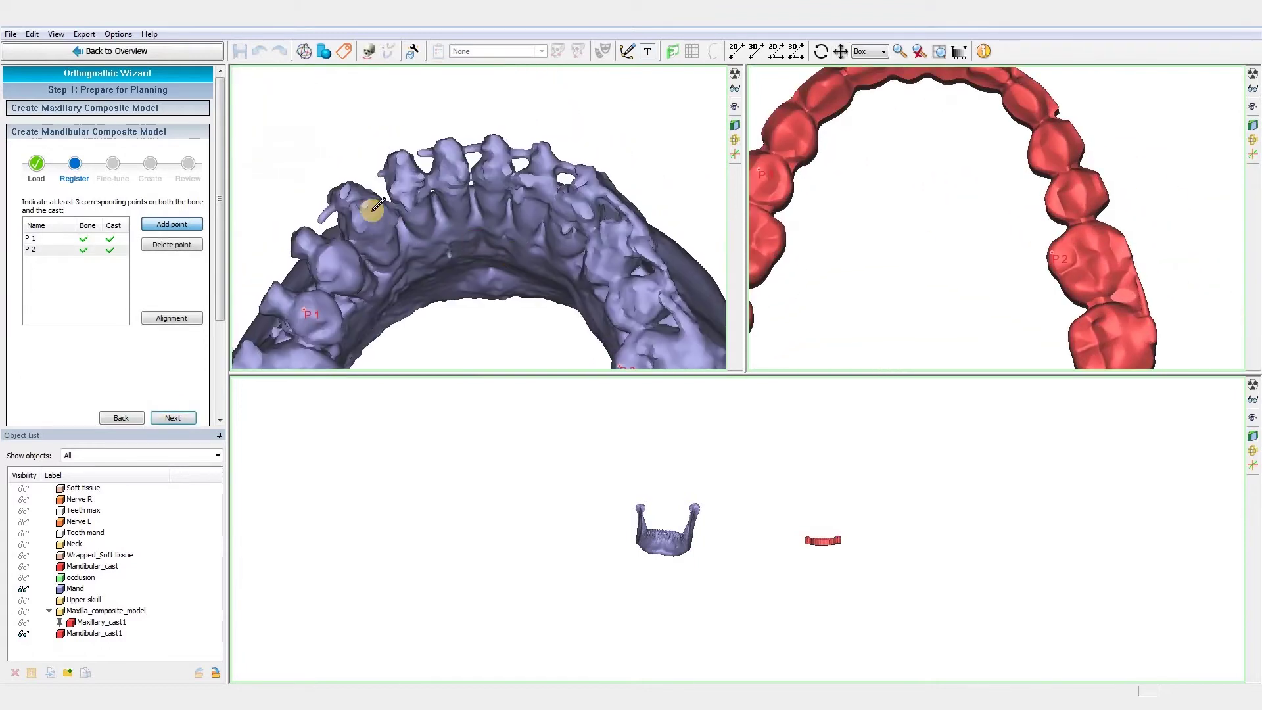
{"action": "scroll", "coordinate": [473, 168], "scroll_direction": "up", "scroll_amount": 3}
{"action": "left_click", "coordinate": [464, 168]}
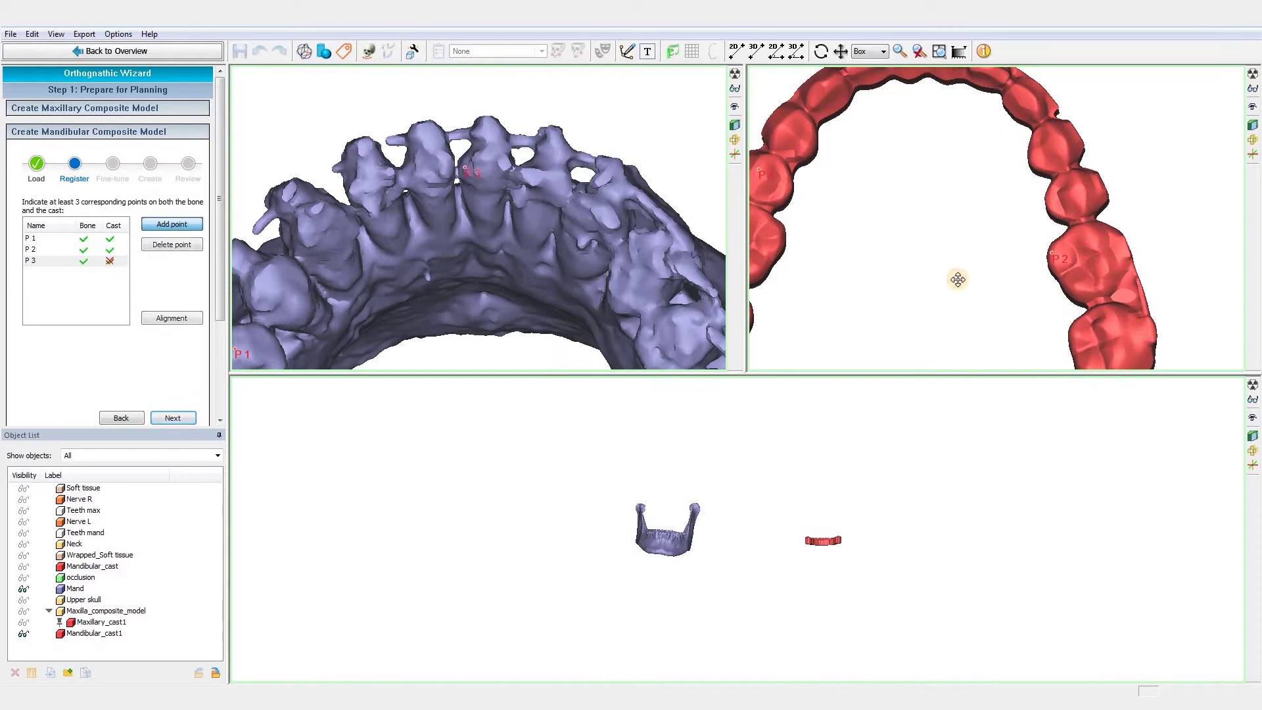
{"action": "scroll", "coordinate": [969, 167], "scroll_direction": "down", "scroll_amount": 2}
{"action": "scroll", "coordinate": [967, 167], "scroll_direction": "up", "scroll_amount": 2}
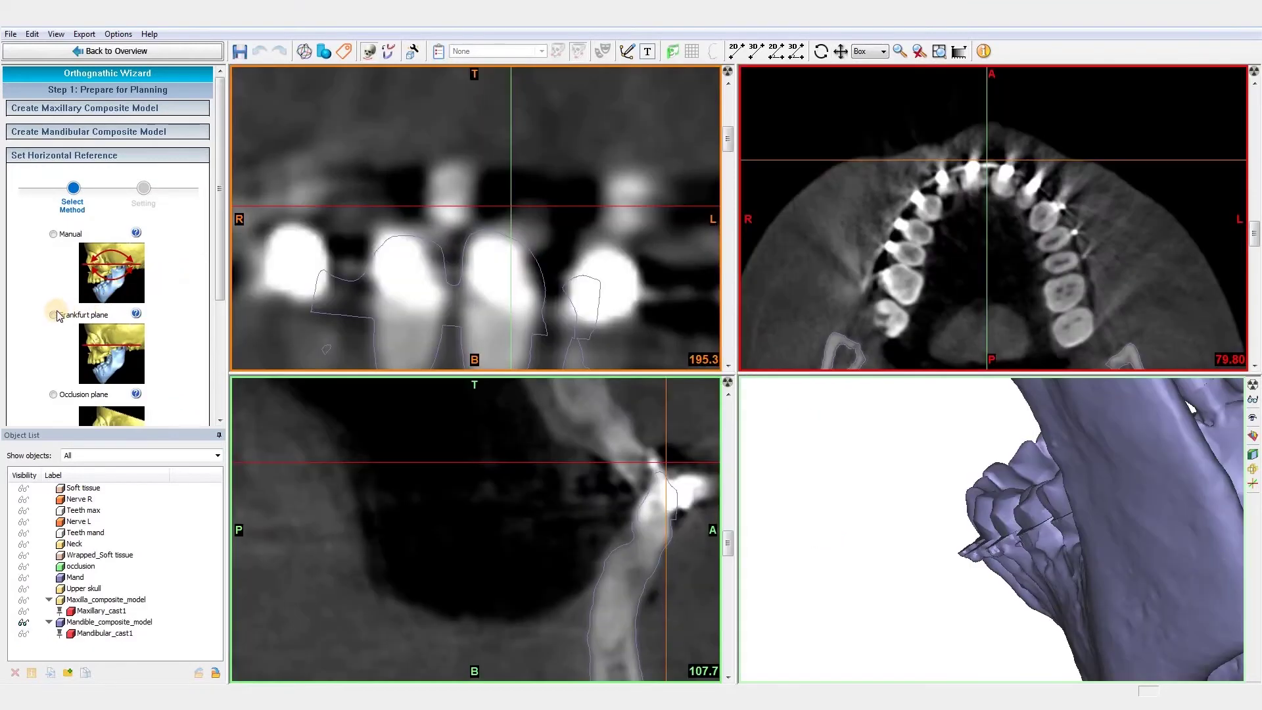
Choose the Frankfurt plane as the horizontal reference method and show Maxilla_composite_model
{"action": "left_click", "coordinate": [57, 315]}
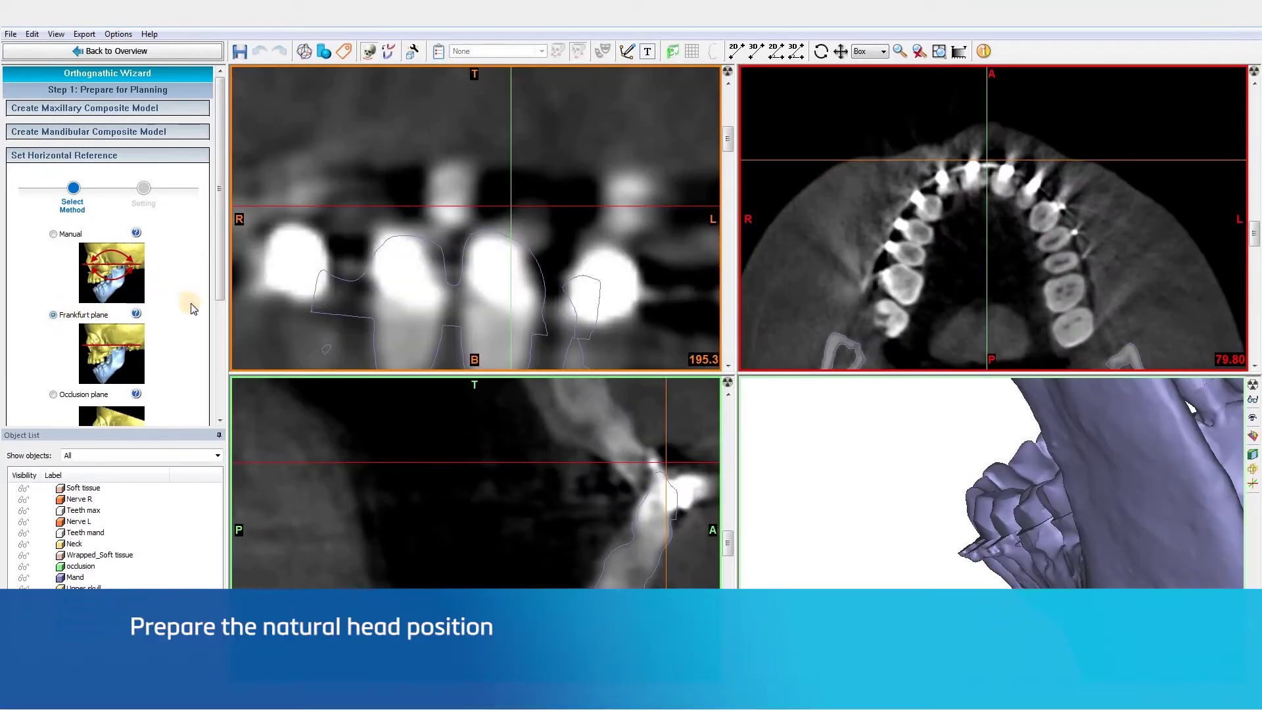
{"action": "scroll", "coordinate": [217, 321], "scroll_direction": "down", "scroll_amount": 3}
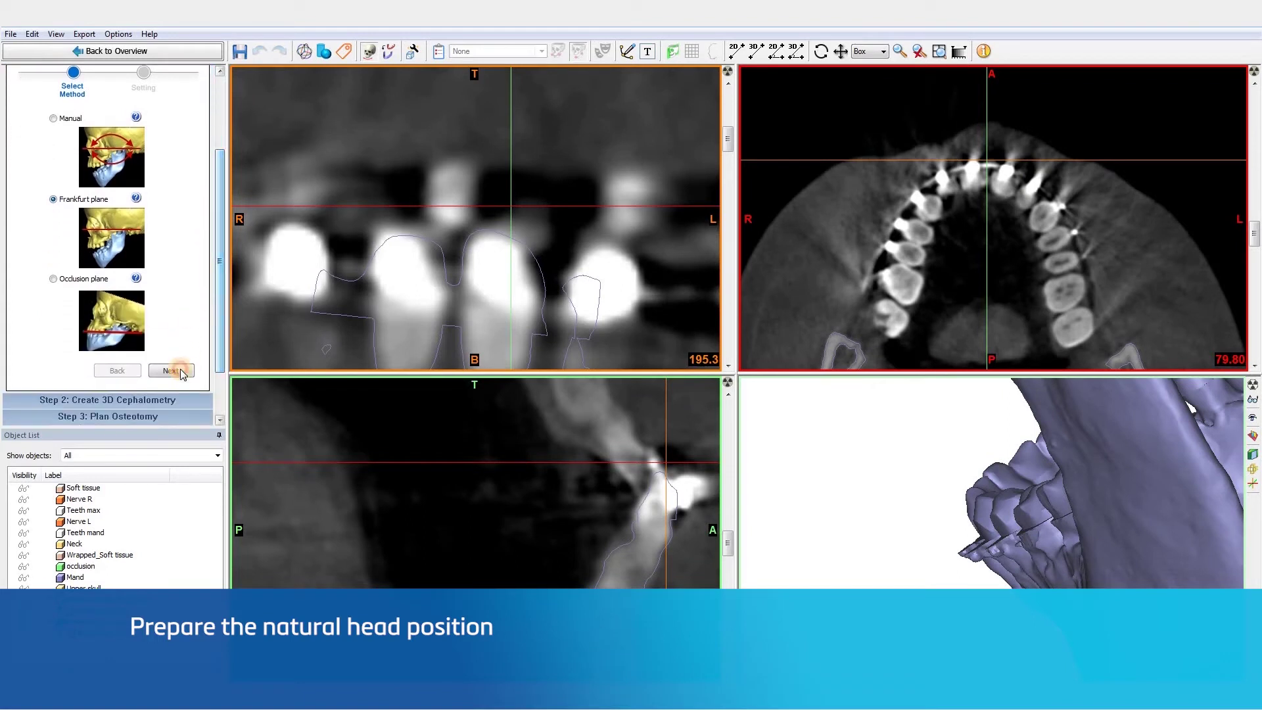
{"action": "left_click", "coordinate": [173, 369]}
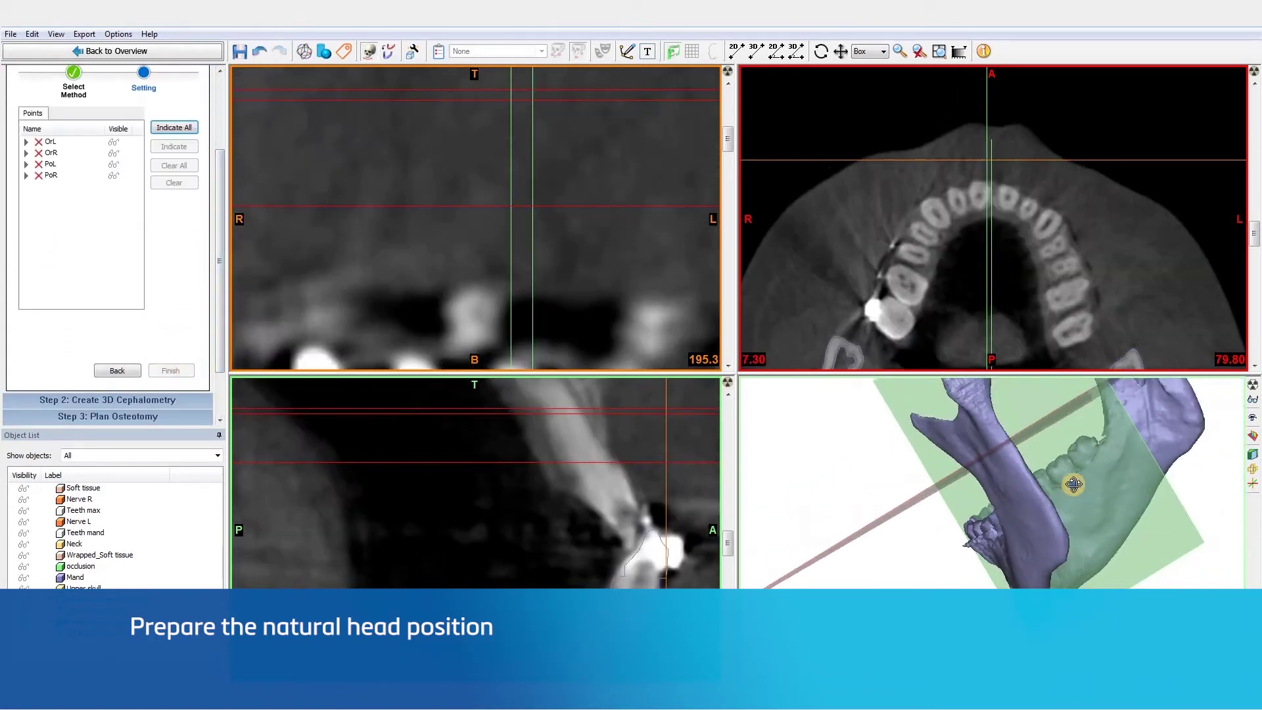
{"action": "left_click", "coordinate": [23, 600]}
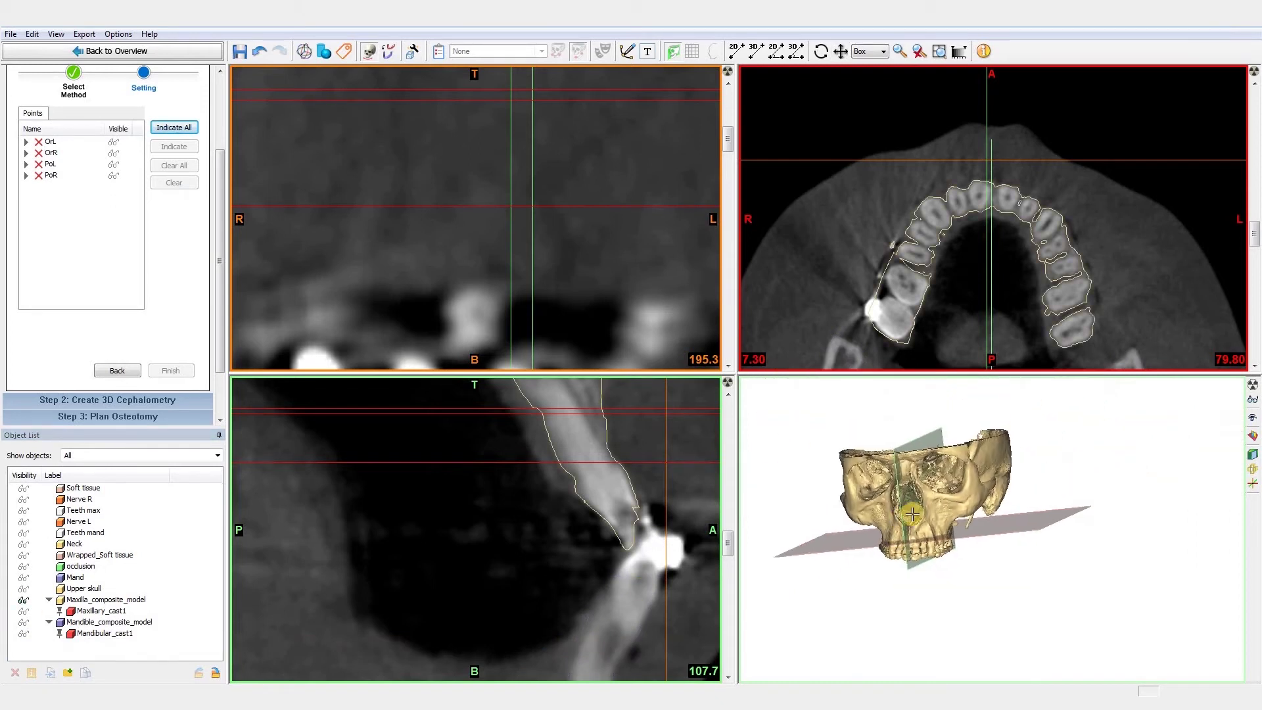
Indicate the Frankfurt landmarks: left and right Orbitale on the lower orbit margins, left and right Porion at the ear canals' highest points
{"action": "left_click", "coordinate": [178, 129]}
{"action": "scroll", "coordinate": [1003, 476], "scroll_direction": "up", "scroll_amount": 5}
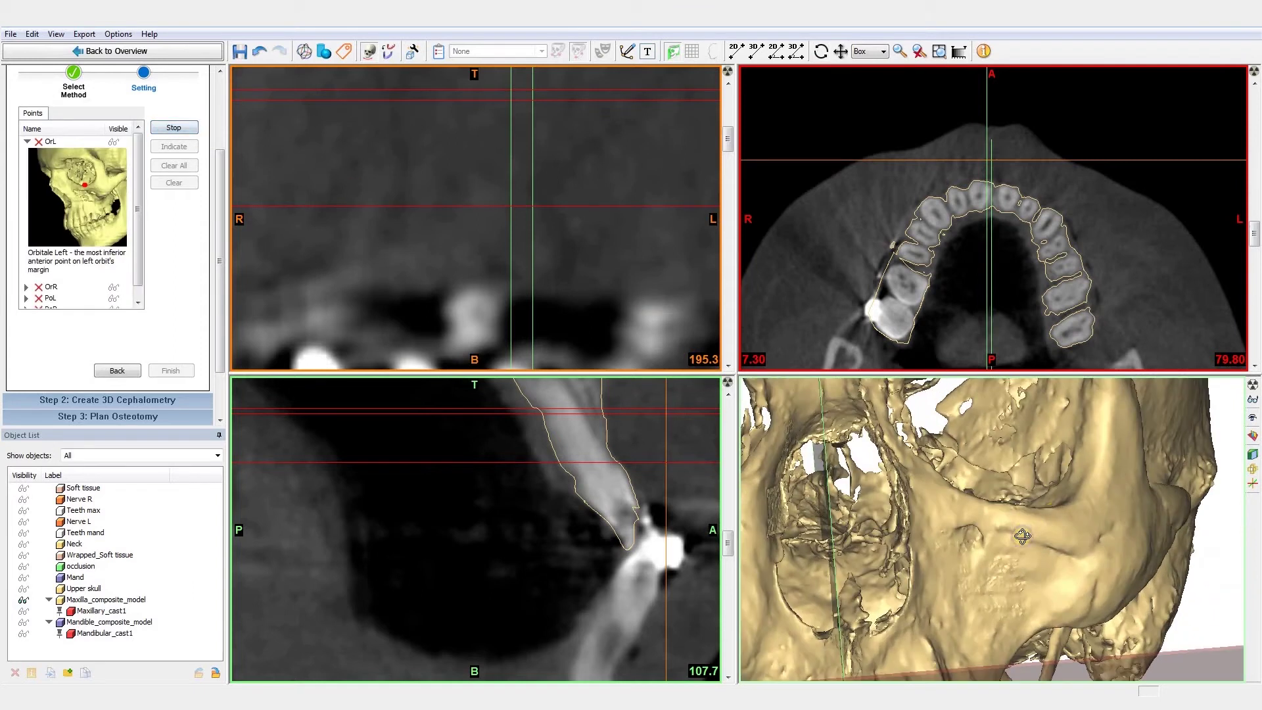
{"action": "right_click_drag", "start_coordinate": [1004, 476], "coordinate": [1045, 503]}
{"action": "scroll", "coordinate": [1053, 503], "scroll_direction": "up", "scroll_amount": 3}
{"action": "left_click", "coordinate": [1032, 518]}
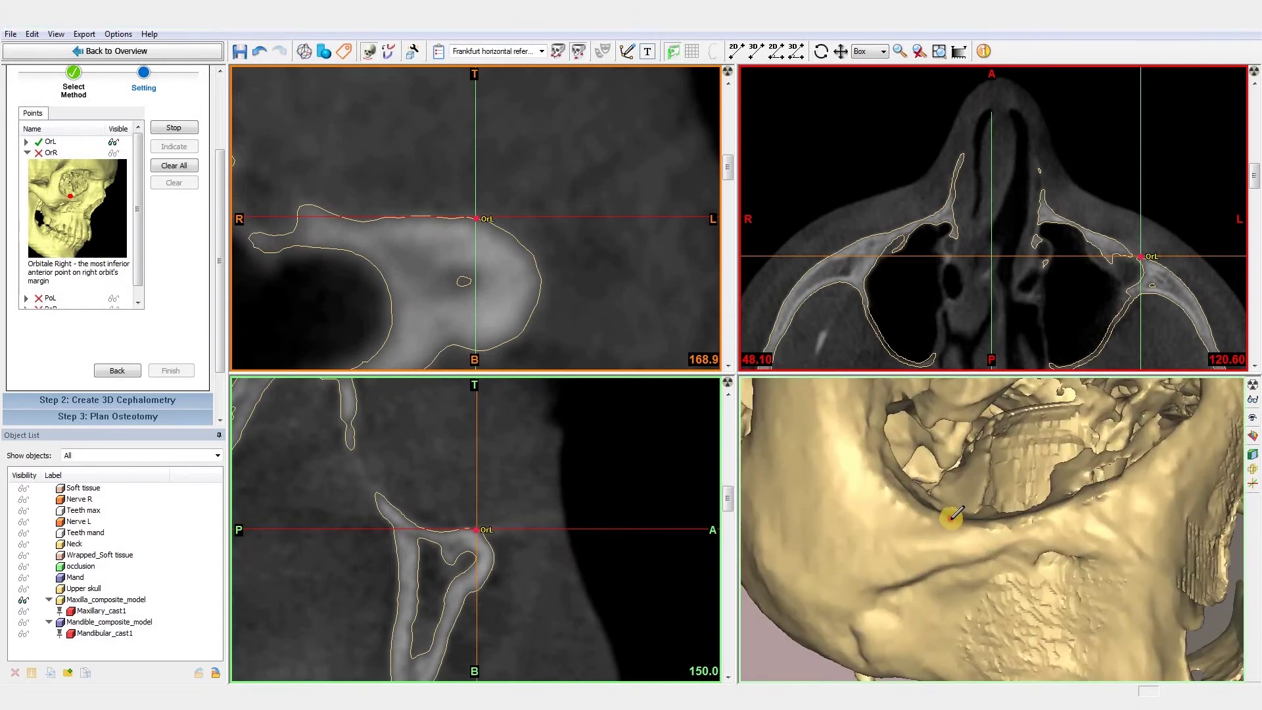
{"action": "left_click", "coordinate": [953, 517]}
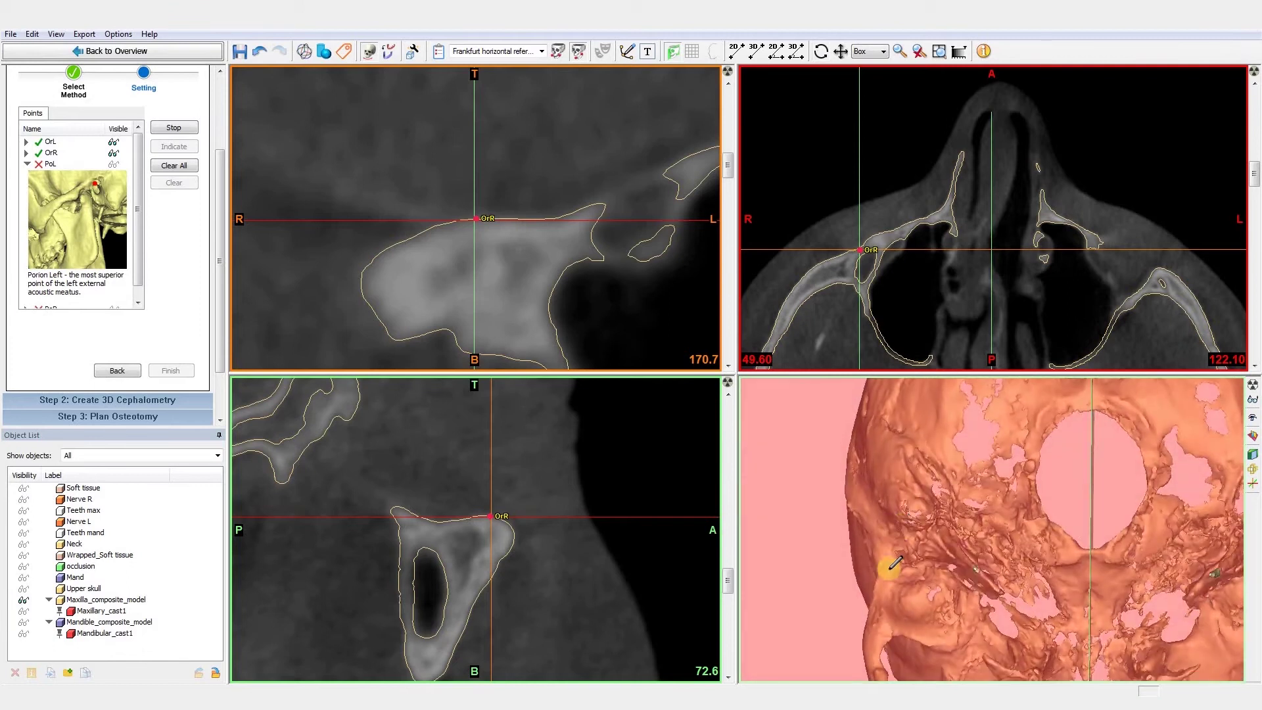
{"action": "left_click", "coordinate": [1026, 562]}
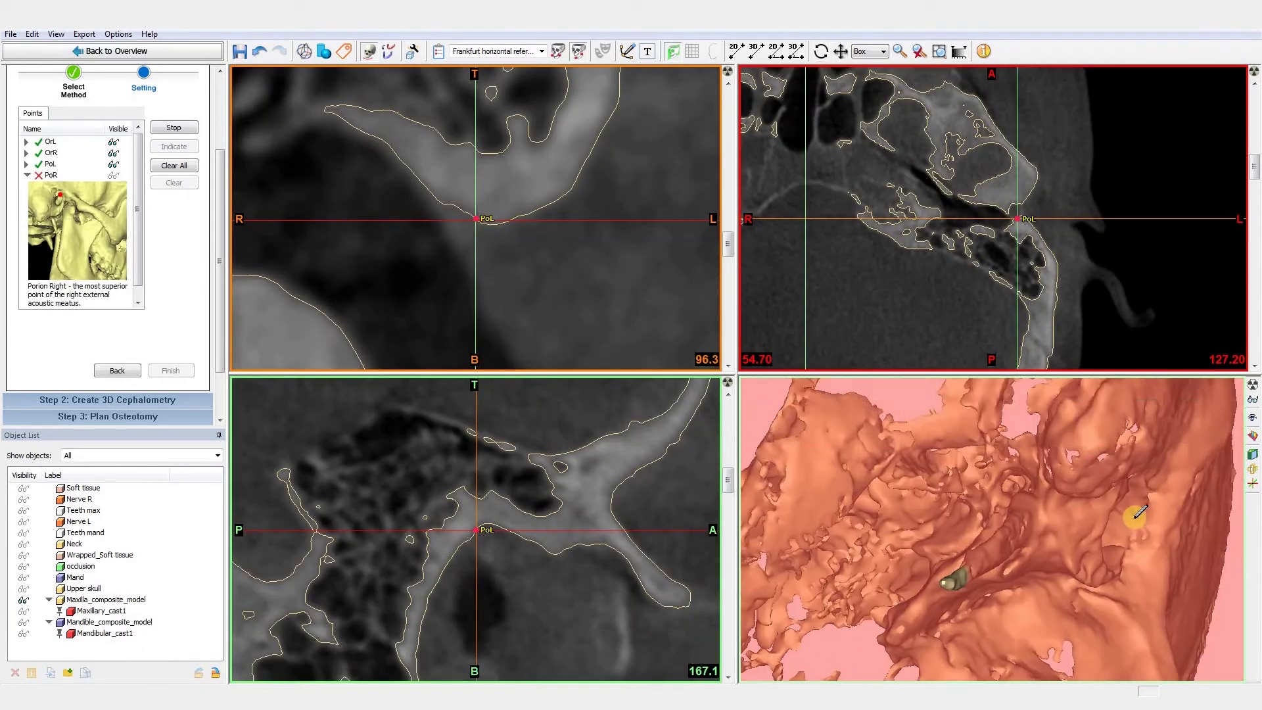
{"action": "left_click", "coordinate": [1130, 515]}
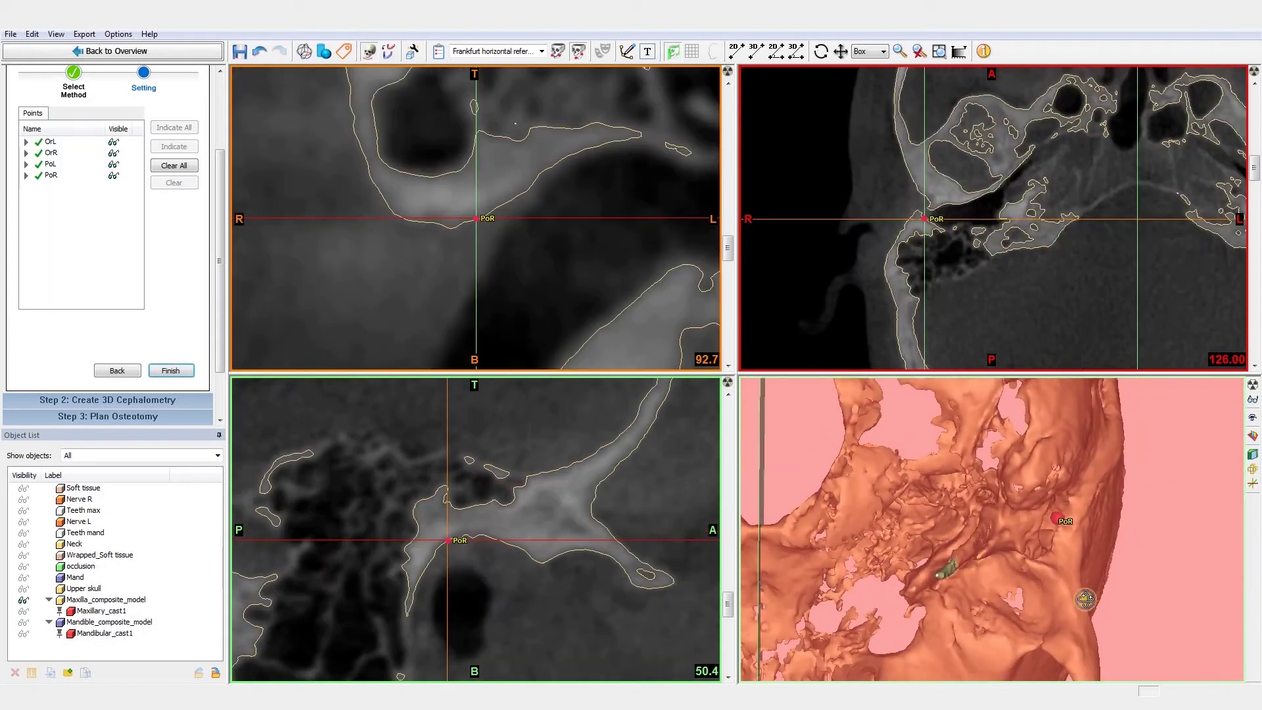
Check the Frankfurt landmarks and reference planes in the front view of the skull and finish the horizontal reference
{"action": "left_click", "coordinate": [1251, 419]}
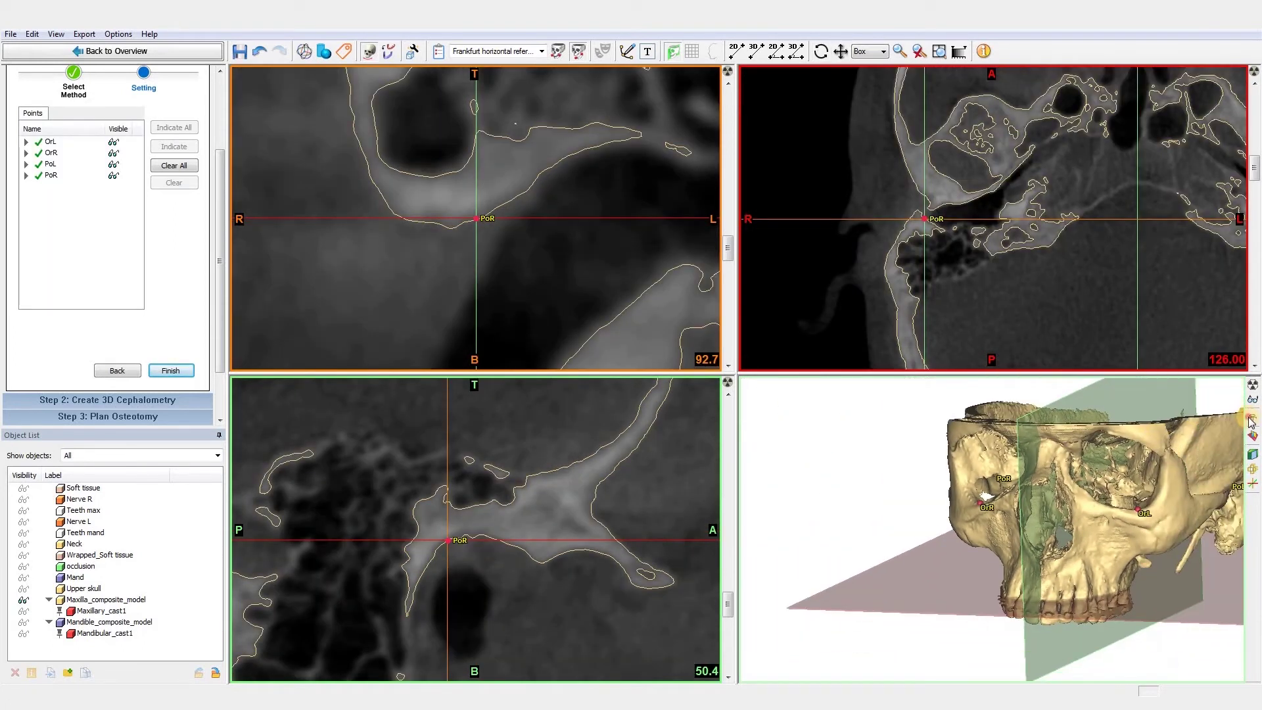
{"action": "left_click", "coordinate": [1252, 420]}
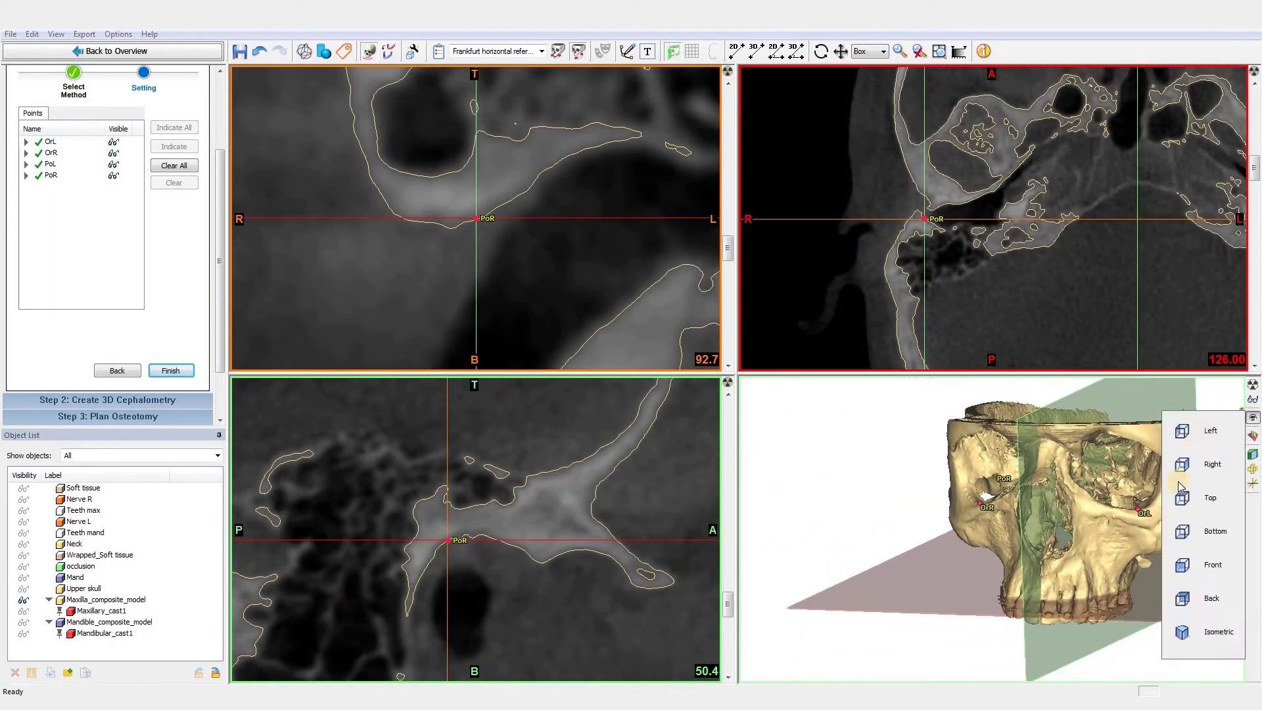
{"action": "left_click", "coordinate": [1181, 564]}
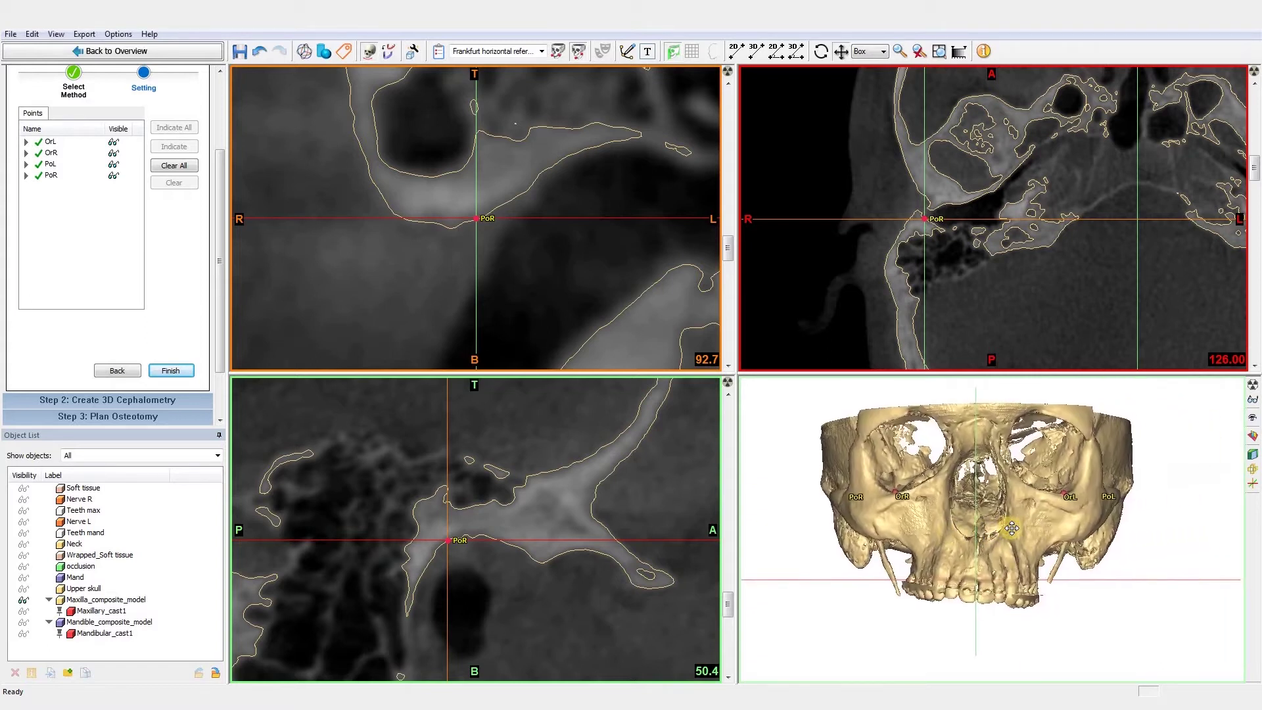
{"action": "left_click", "coordinate": [170, 370]}
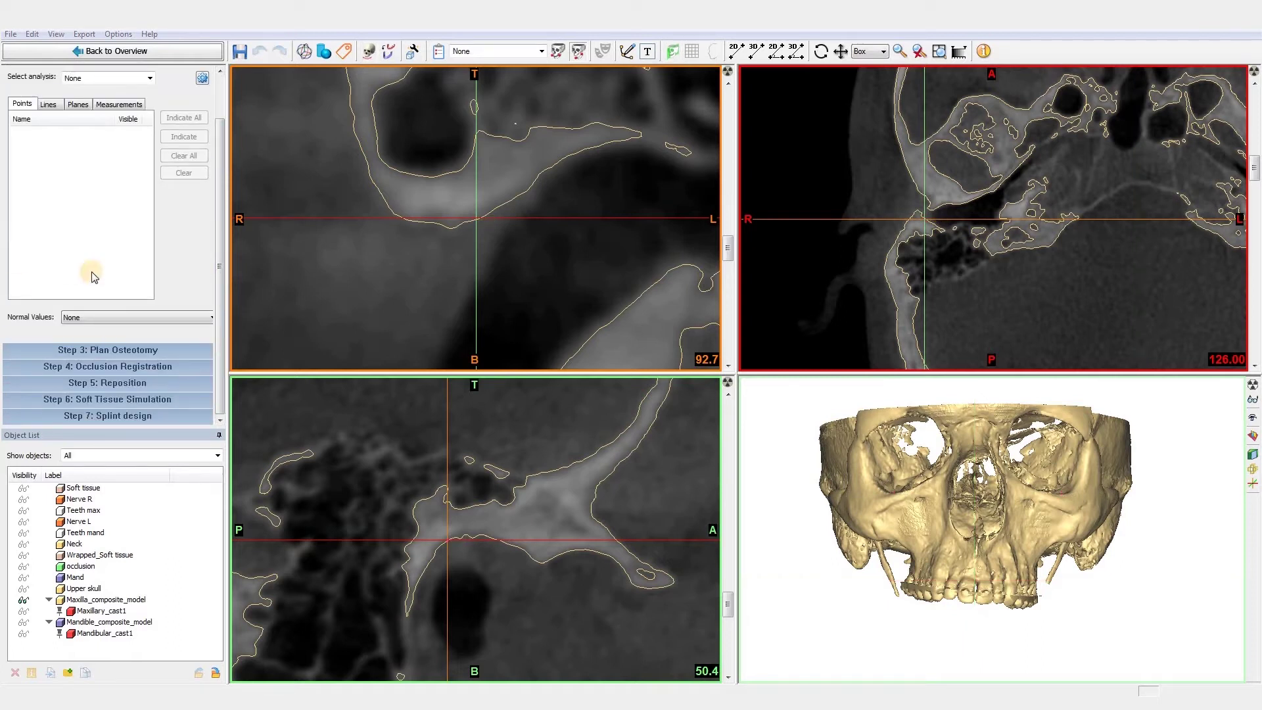
Set up a Le Fort I osteotomy on Maxilla_composite_model, moving the dental casts out of the composite model groups in the object list
{"action": "left_click", "coordinate": [134, 351]}
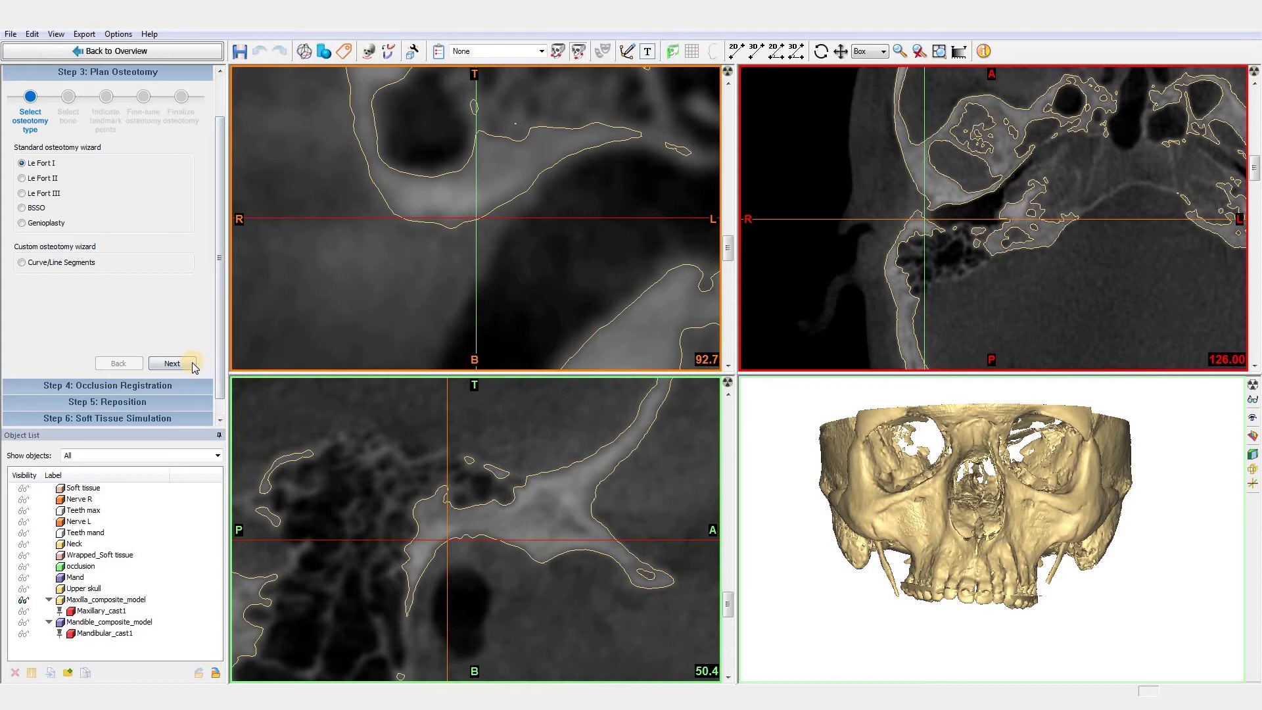
{"action": "left_click", "coordinate": [192, 363]}
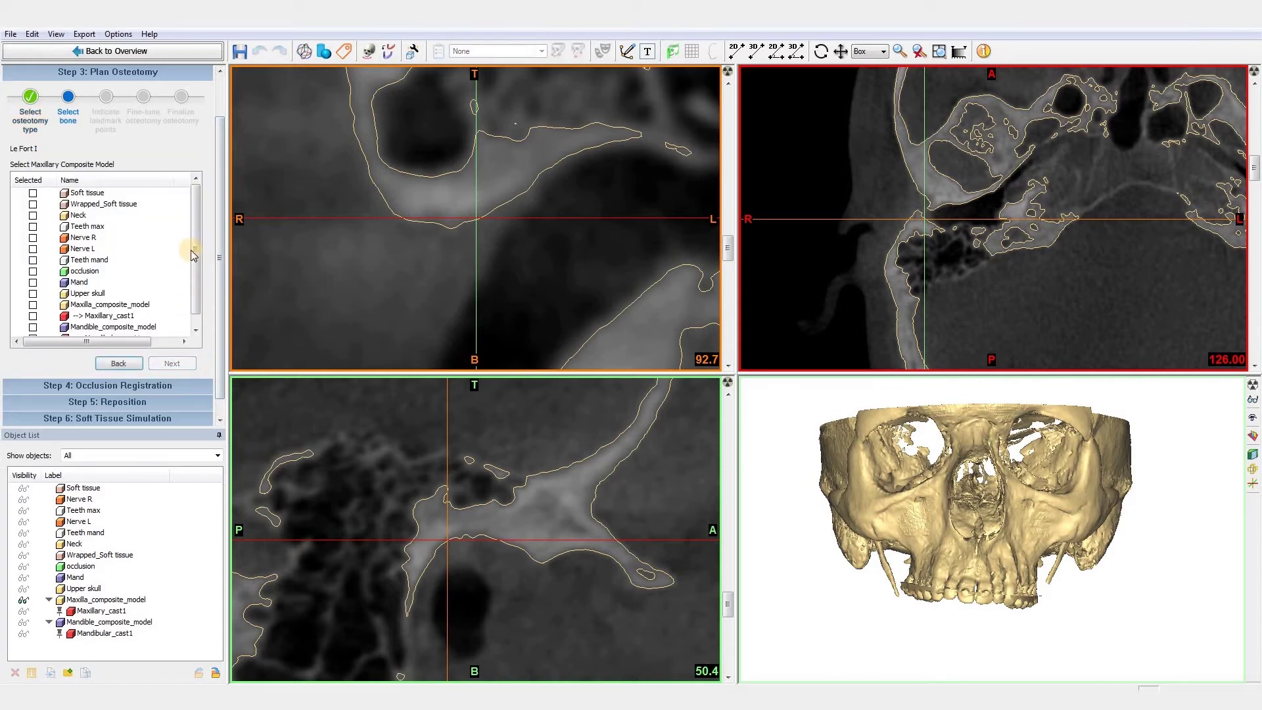
{"action": "scroll", "coordinate": [199, 251], "scroll_direction": "down", "scroll_amount": 1}
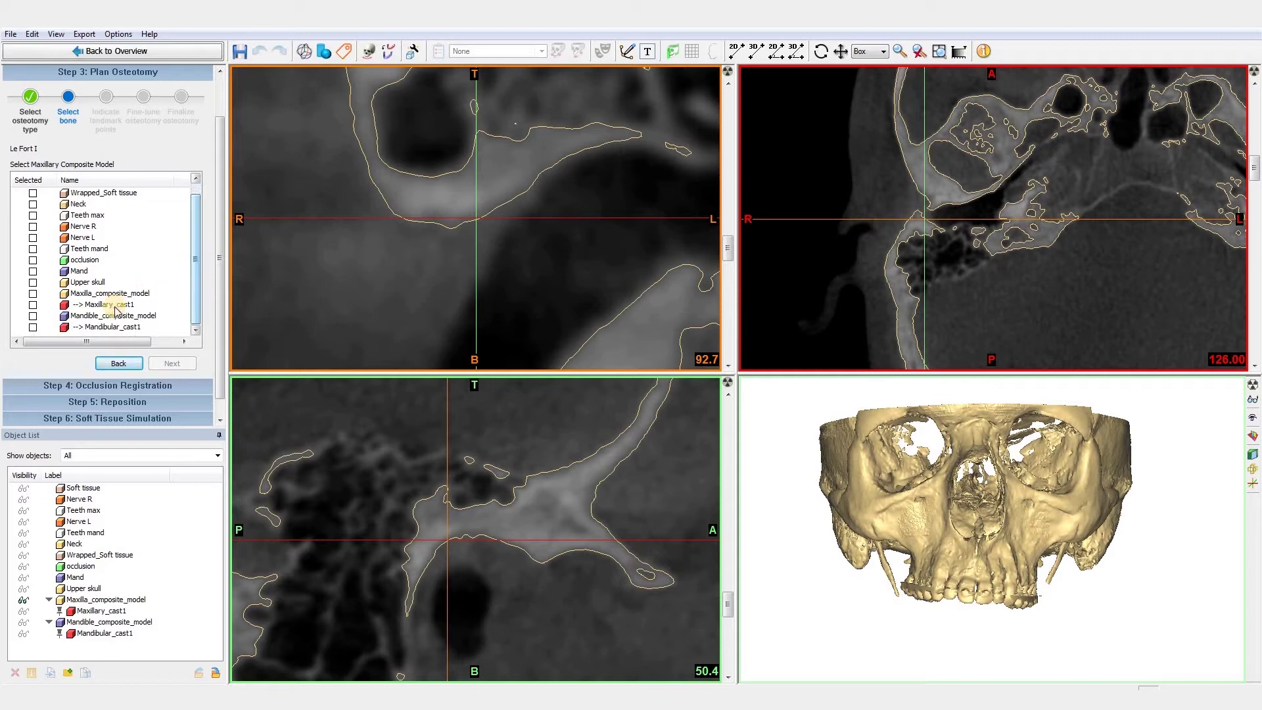
{"action": "mouse_move", "coordinate": [93, 631]}
{"action": "left_mouse_down"}
{"action": "mouse_move", "coordinate": [77, 657]}
{"action": "mouse_move", "coordinate": [84, 647]}
{"action": "left_mouse_up"}
{"action": "left_click", "coordinate": [76, 316]}
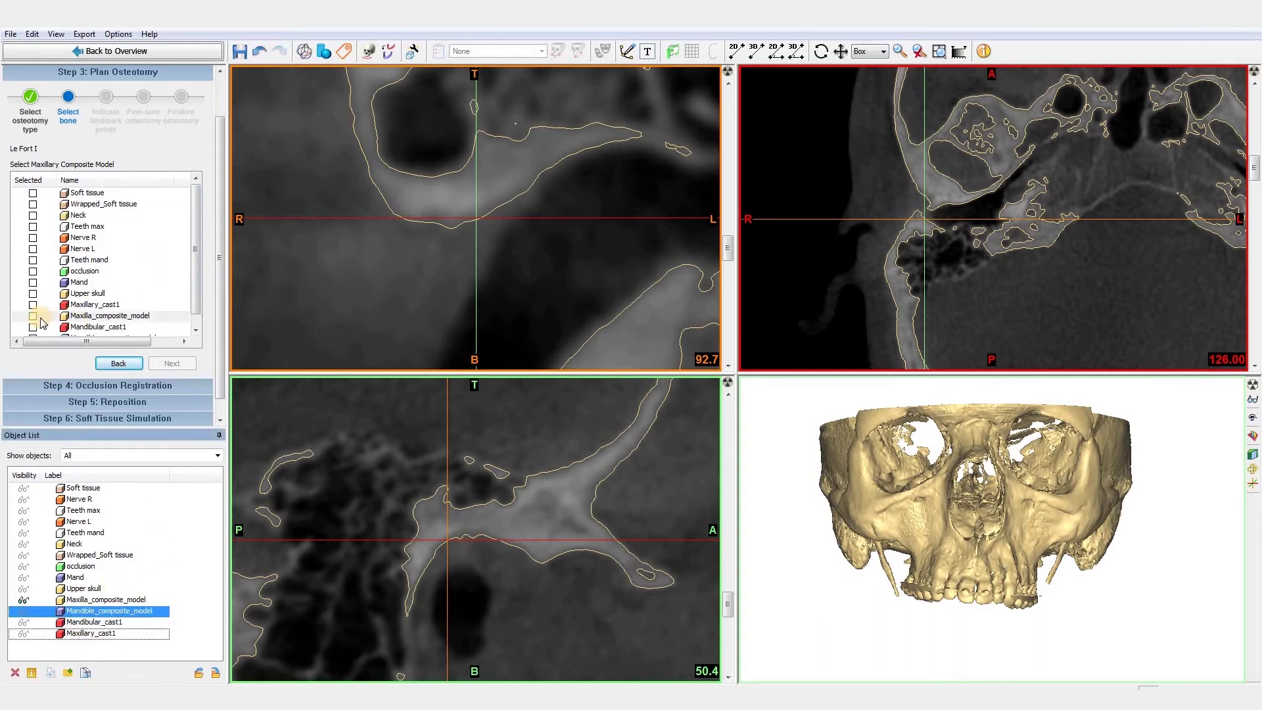
{"action": "left_click", "coordinate": [171, 363]}
Indicate the four Le Fort I landmark points across the maxilla, from one lateral wall past both nasal aperture edges to the other
{"action": "left_click", "coordinate": [927, 544]}
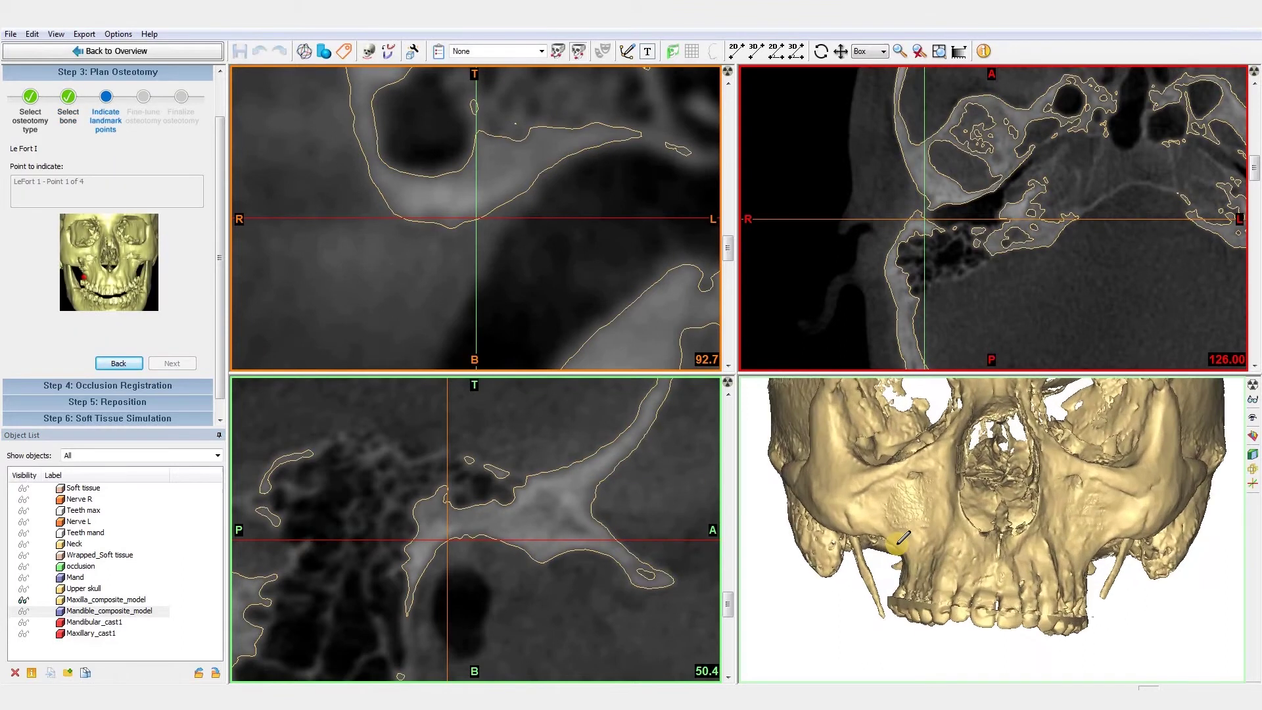
{"action": "scroll", "coordinate": [933, 533], "scroll_direction": "up", "scroll_amount": 5}
{"action": "left_click", "coordinate": [1087, 498]}
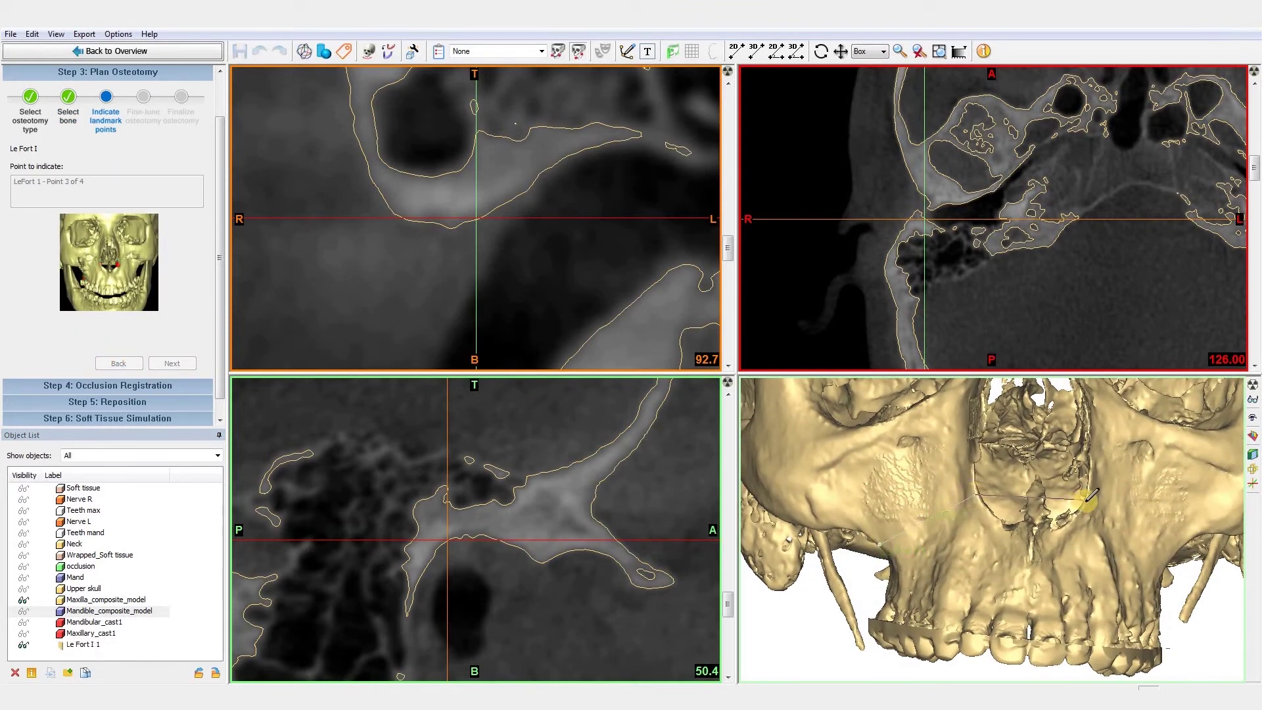
{"action": "middle_click_drag", "start_coordinate": [1071, 513], "coordinate": [1019, 500]}
{"action": "left_click", "coordinate": [1116, 541]}
Move the outer landmark points of the Le Fort I cut outward and upward on both sides, above the roots of Teeth max
{"action": "right_click_drag", "start_coordinate": [1130, 542], "coordinate": [1170, 558]}
{"action": "scroll", "coordinate": [1044, 572], "scroll_direction": "down", "scroll_amount": 3}
{"action": "middle_click_drag", "start_coordinate": [1025, 568], "coordinate": [999, 573]}
{"action": "scroll", "coordinate": [858, 548], "scroll_direction": "up", "scroll_amount": 2}
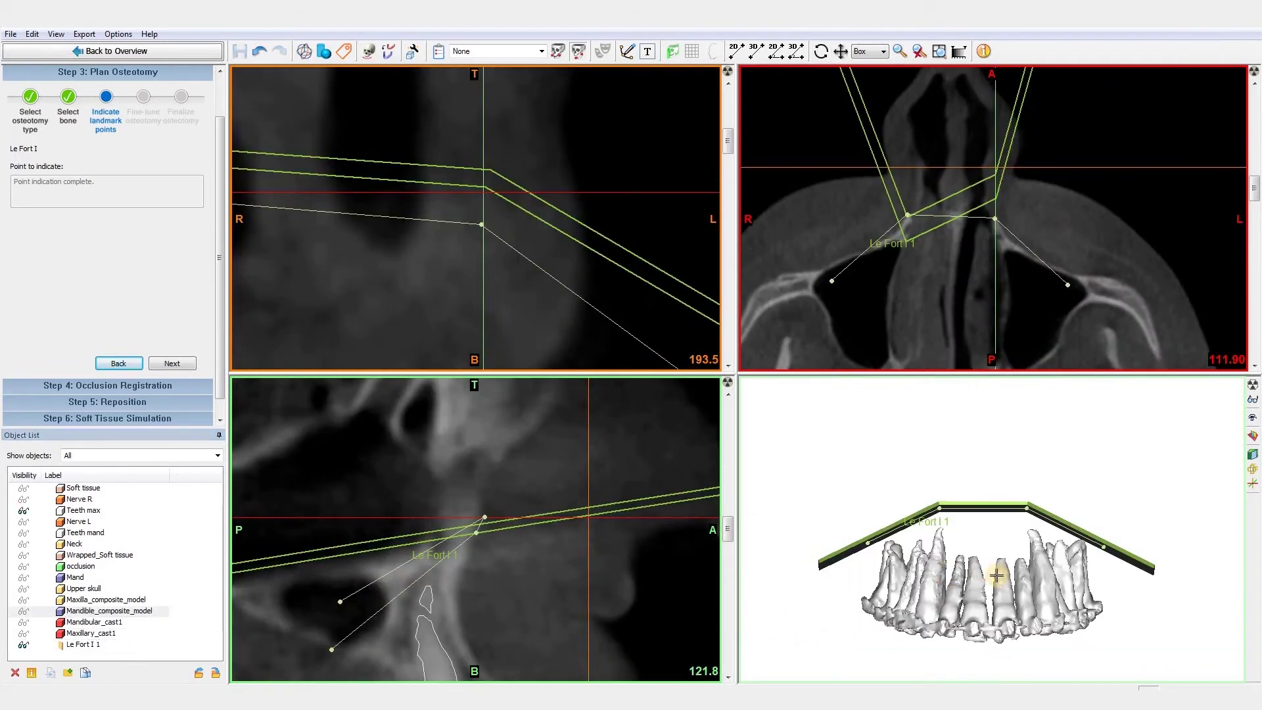
{"action": "left_click_drag", "start_coordinate": [1045, 565], "coordinate": [1112, 541]}
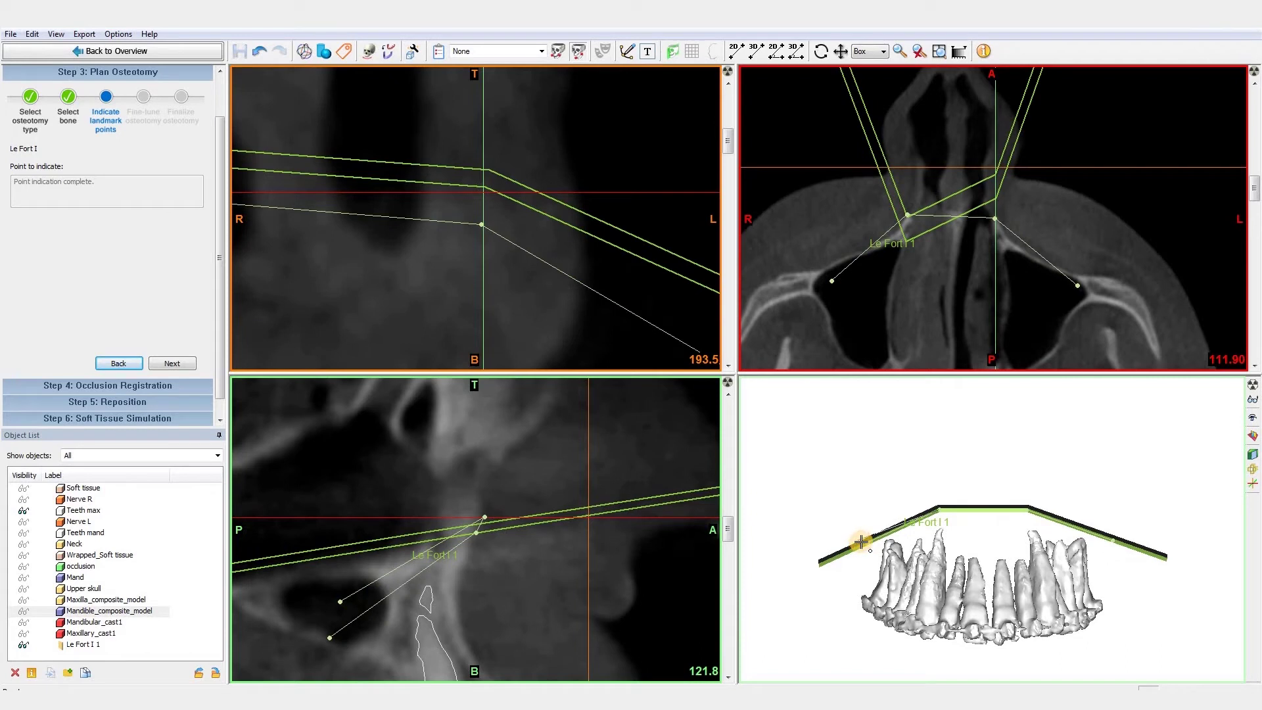
{"action": "left_click_drag", "start_coordinate": [861, 541], "coordinate": [1156, 545]}
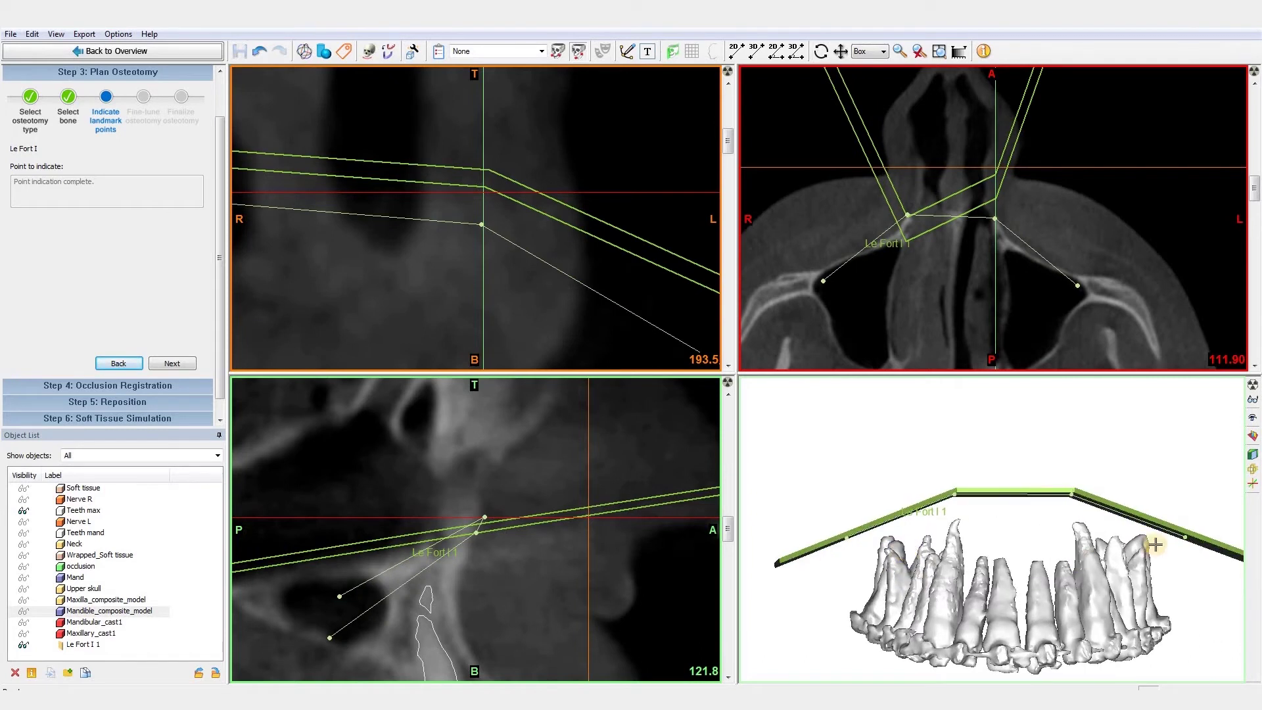
{"action": "left_click", "coordinate": [1190, 534]}
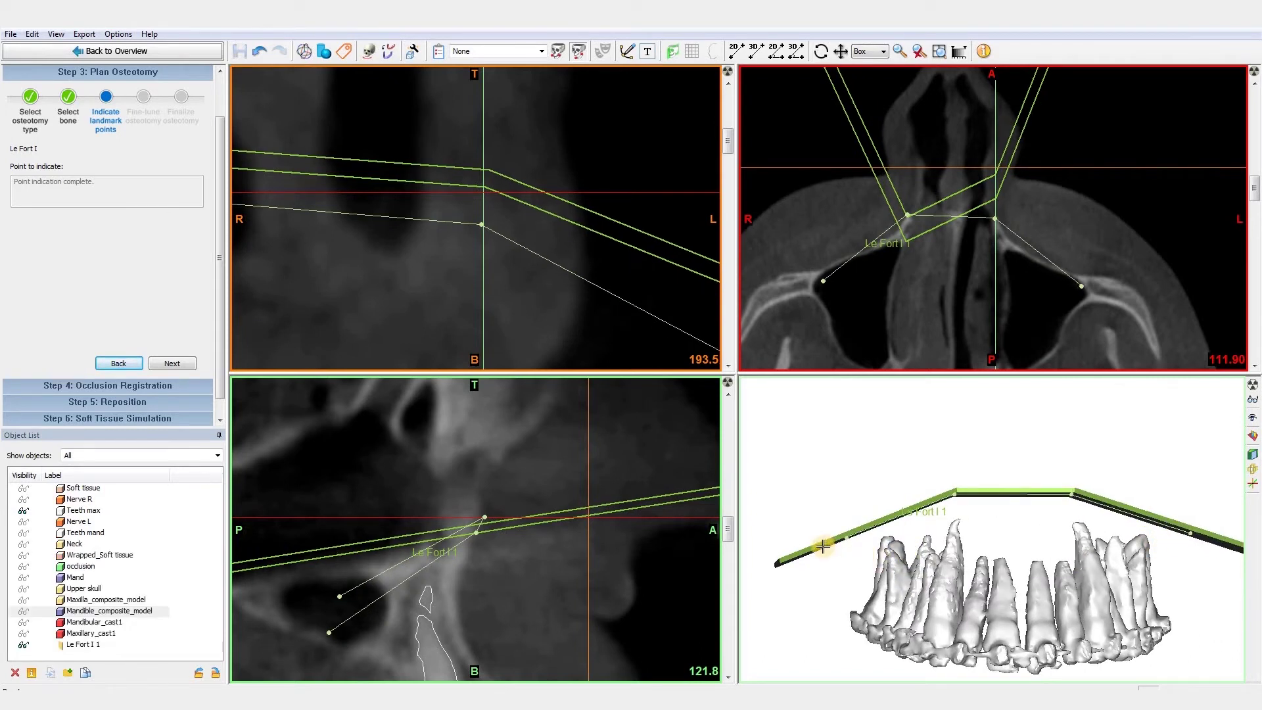
{"action": "left_click_drag", "start_coordinate": [837, 536], "coordinate": [830, 533]}
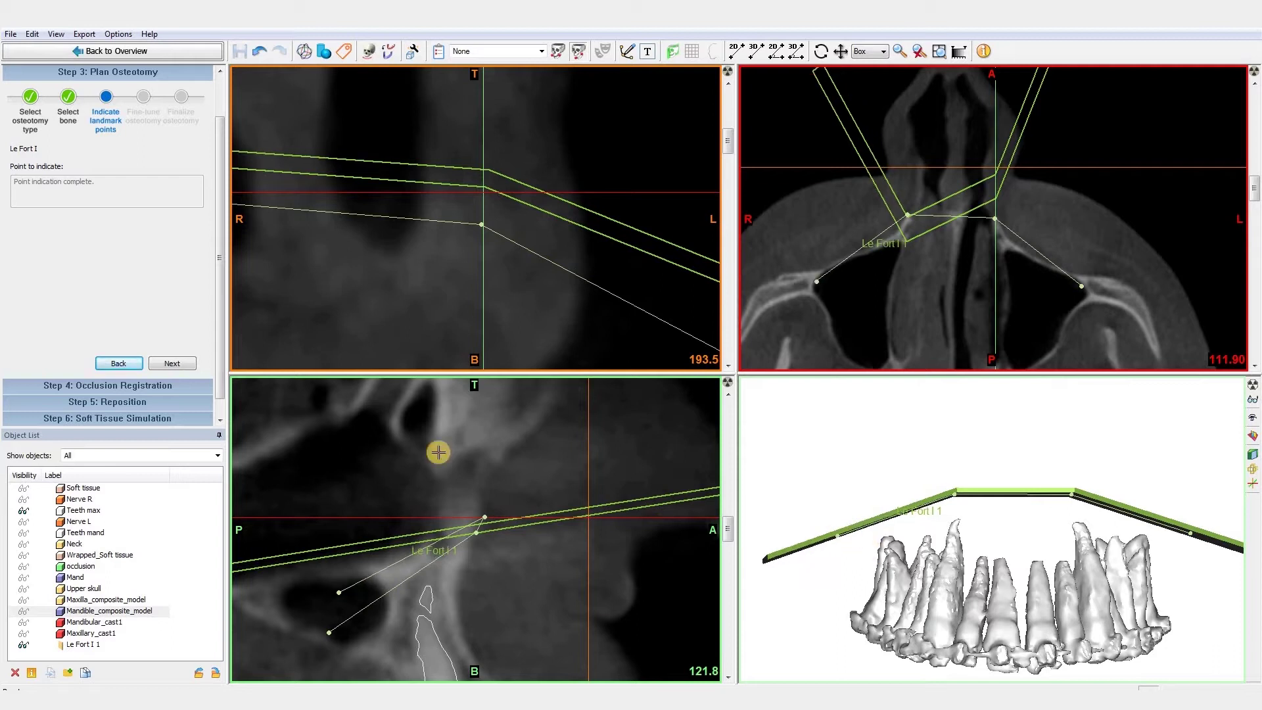
Inspect the Le Fort I cutting plane on the maxilla in the fine-tuning stage and accept the osteotomy
{"action": "left_click", "coordinate": [172, 363]}
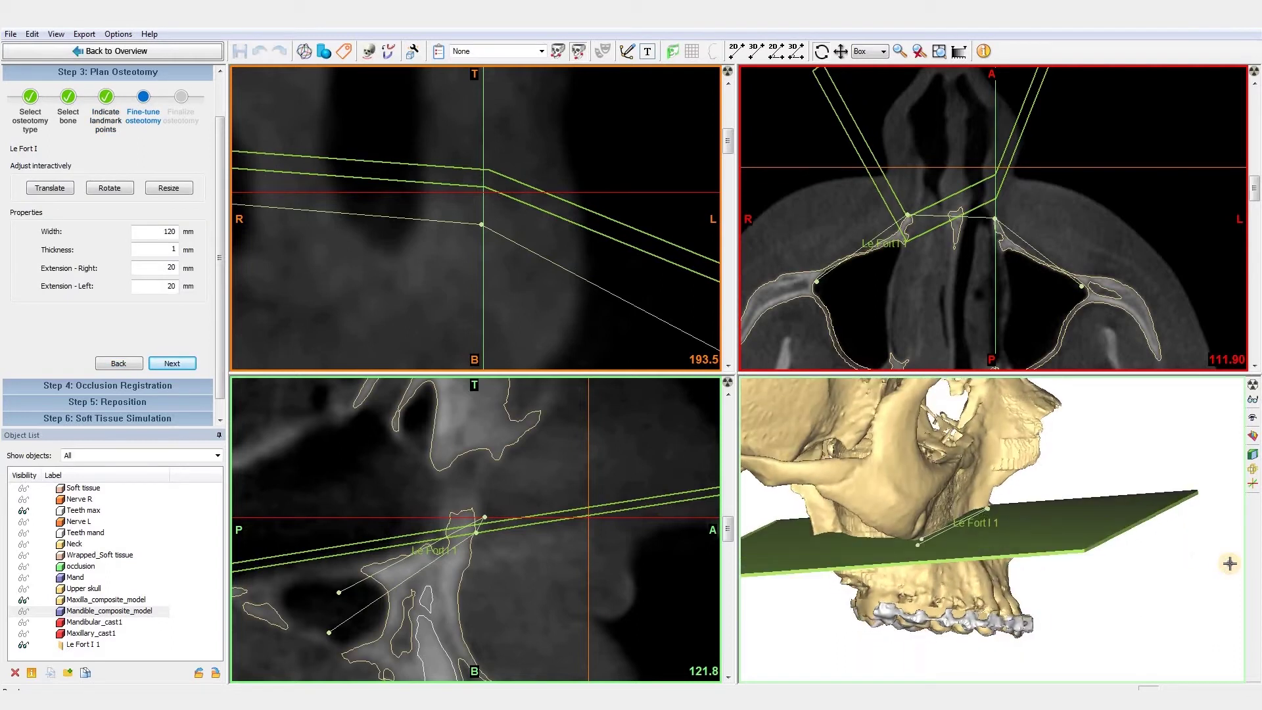
{"action": "right_click_drag", "start_coordinate": [1229, 562], "coordinate": [1216, 533]}
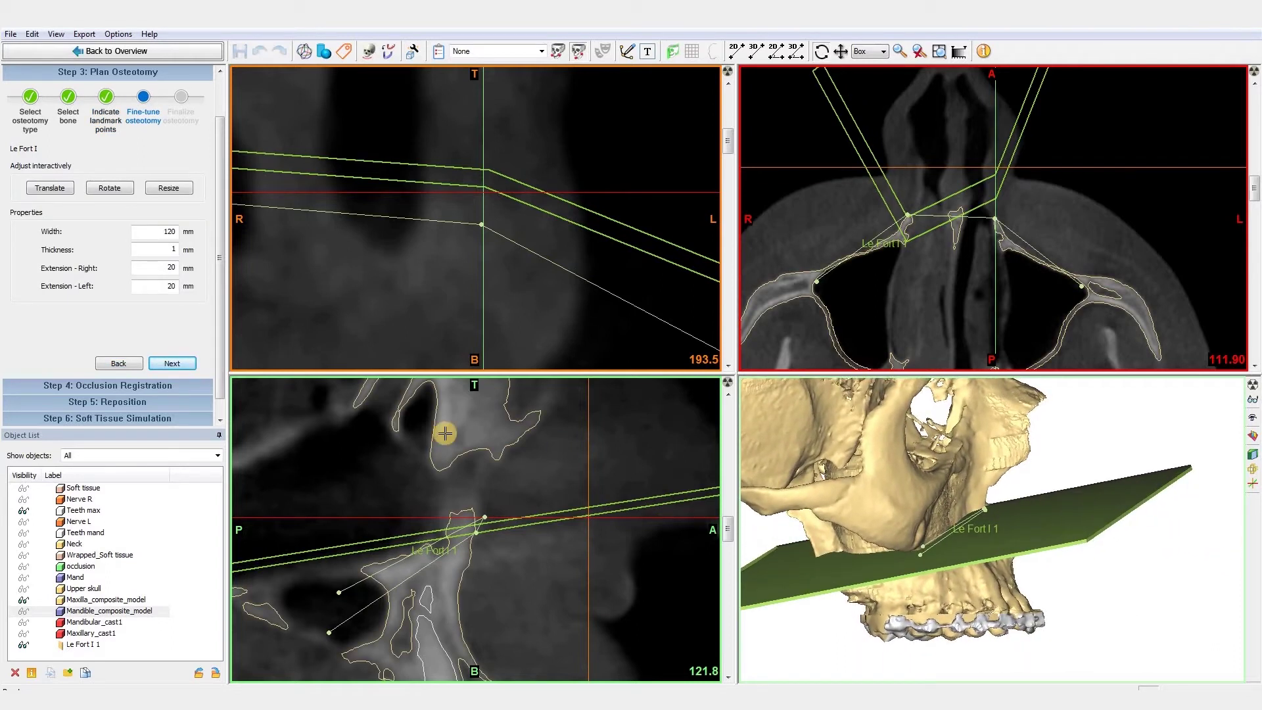
{"action": "left_click_drag", "start_coordinate": [1075, 539], "coordinate": [977, 503]}
{"action": "right_click_drag", "start_coordinate": [977, 503], "coordinate": [388, 387]}
{"action": "left_click", "coordinate": [179, 362]}
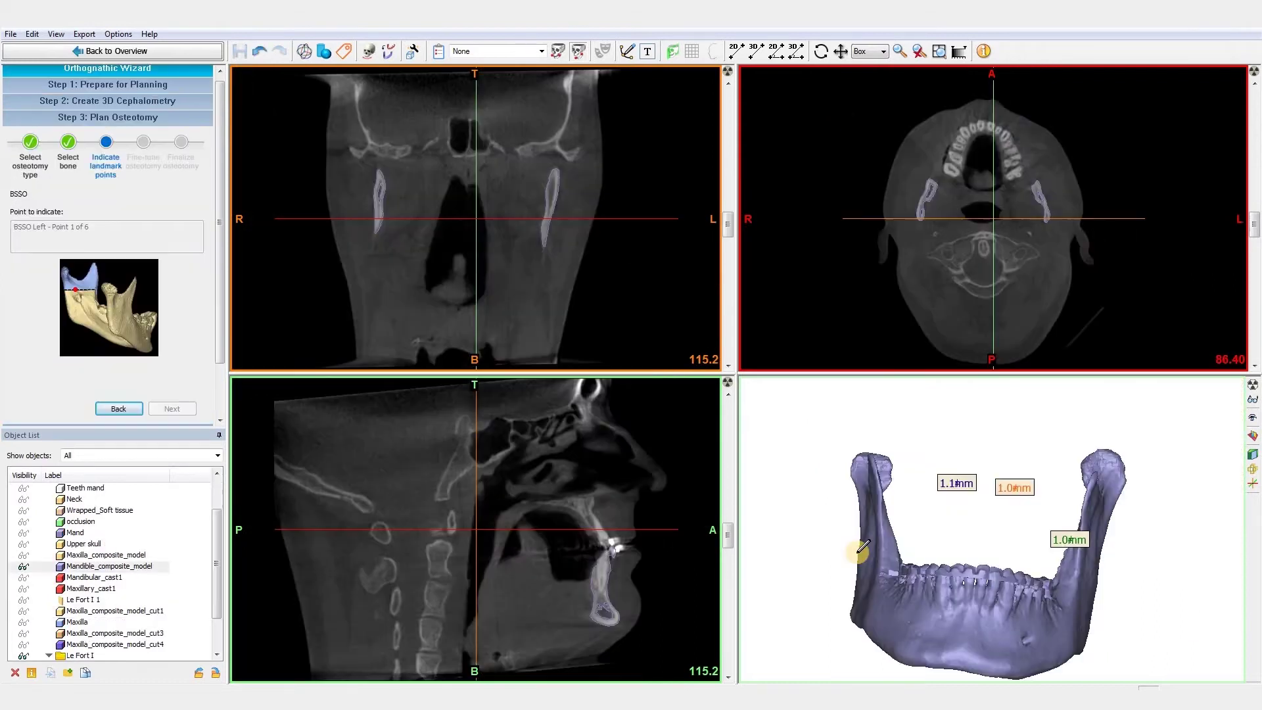
Collapse the Le Fort I measurement group in the object list and hide its distance measurements
{"action": "left_click_drag", "start_coordinate": [854, 552], "coordinate": [363, 531]}
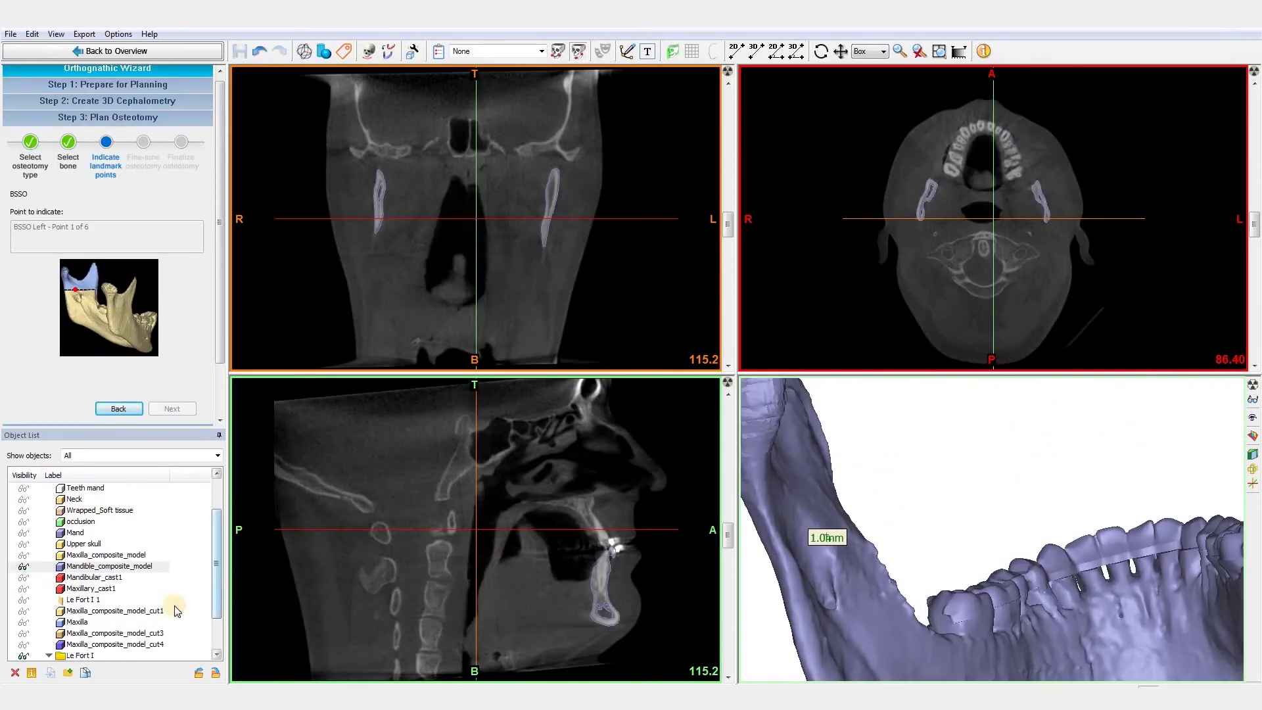
{"action": "scroll", "coordinate": [175, 605], "scroll_direction": "down", "scroll_amount": 2}
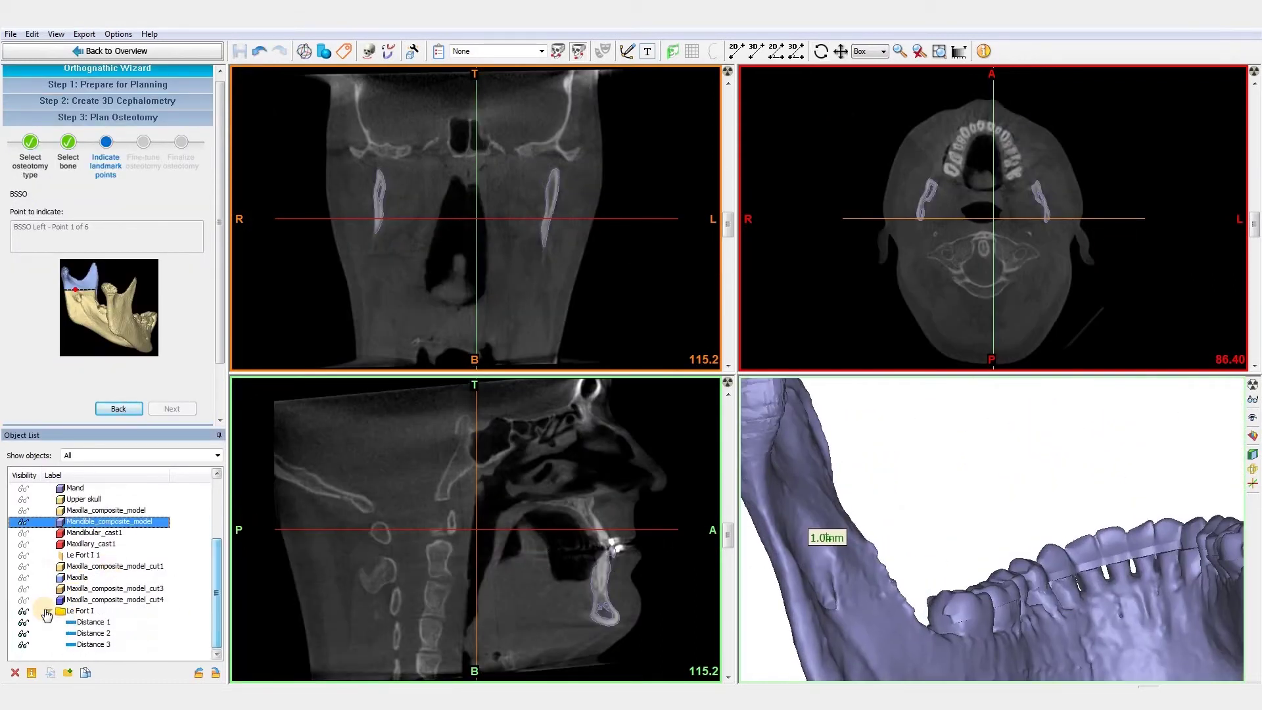
{"action": "left_click", "coordinate": [49, 611]}
{"action": "left_click", "coordinate": [25, 645]}
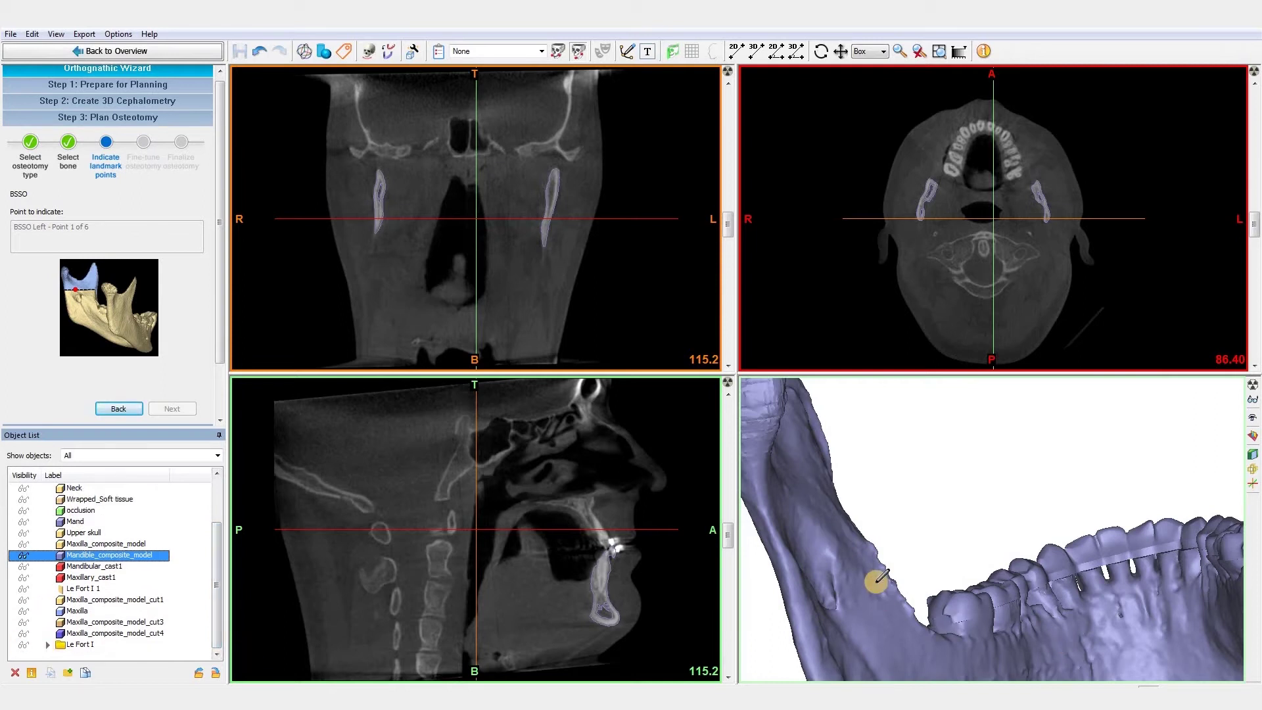
Indicate the BSSO landmark points on the ramus and body of Mandible_composite_model for both sides
{"action": "left_click", "coordinate": [819, 547]}
{"action": "right_click_drag", "start_coordinate": [887, 575], "coordinate": [992, 519]}
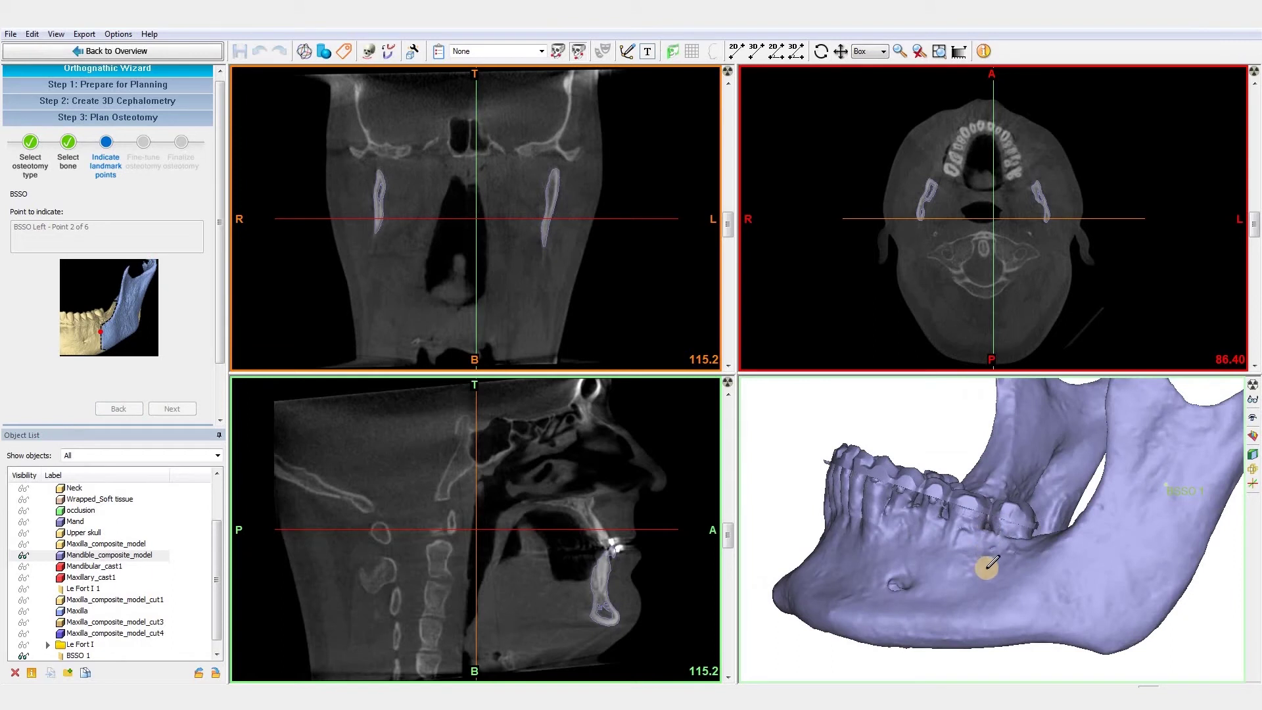
{"action": "mouse_move", "coordinate": [1000, 504]}
{"action": "right_mouse_down"}
{"action": "mouse_move", "coordinate": [874, 572]}
{"action": "mouse_move", "coordinate": [991, 490]}
{"action": "mouse_move", "coordinate": [979, 502]}
{"action": "right_mouse_up"}
{"action": "left_click", "coordinate": [987, 519]}
{"action": "scroll", "coordinate": [1031, 510], "scroll_direction": "down", "scroll_amount": 5}
{"action": "right_click_drag", "start_coordinate": [979, 501], "coordinate": [923, 503]}
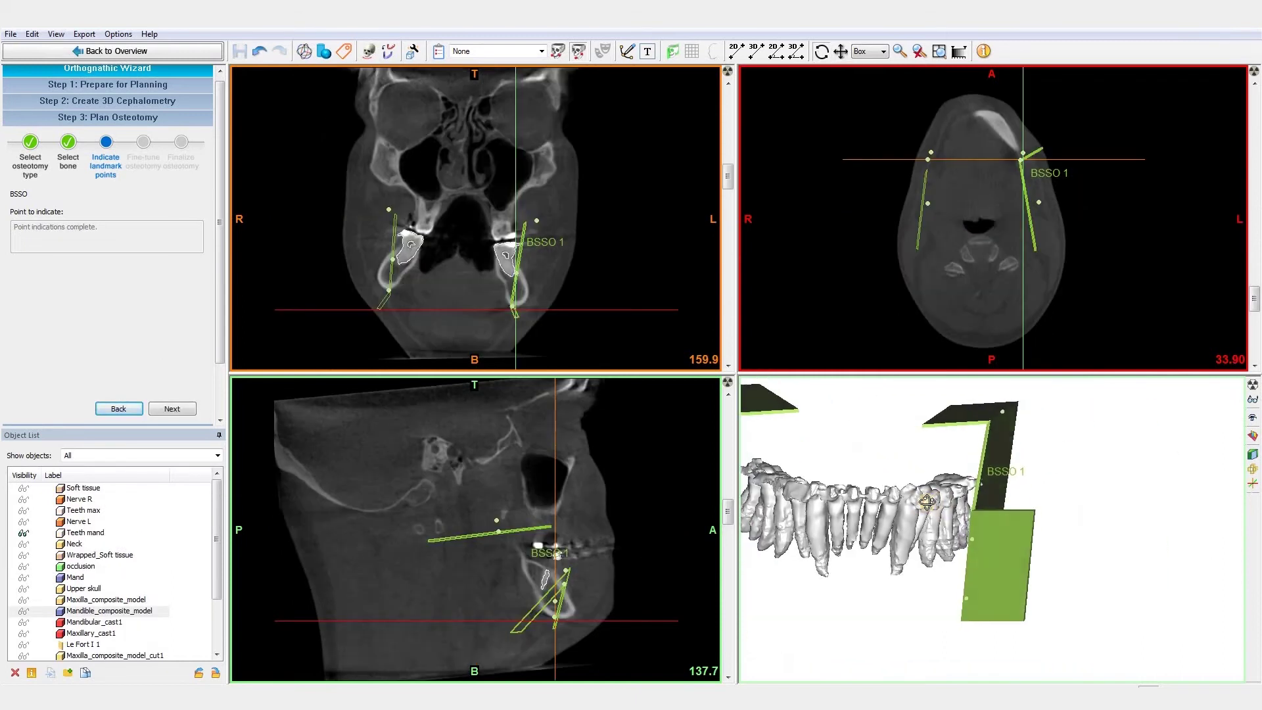
Display the Mand model and check the BSSO cutting planes against the lower teeth, Nerve L and the jaw from several angles
{"action": "right_click_drag", "start_coordinate": [813, 484], "coordinate": [805, 486]}
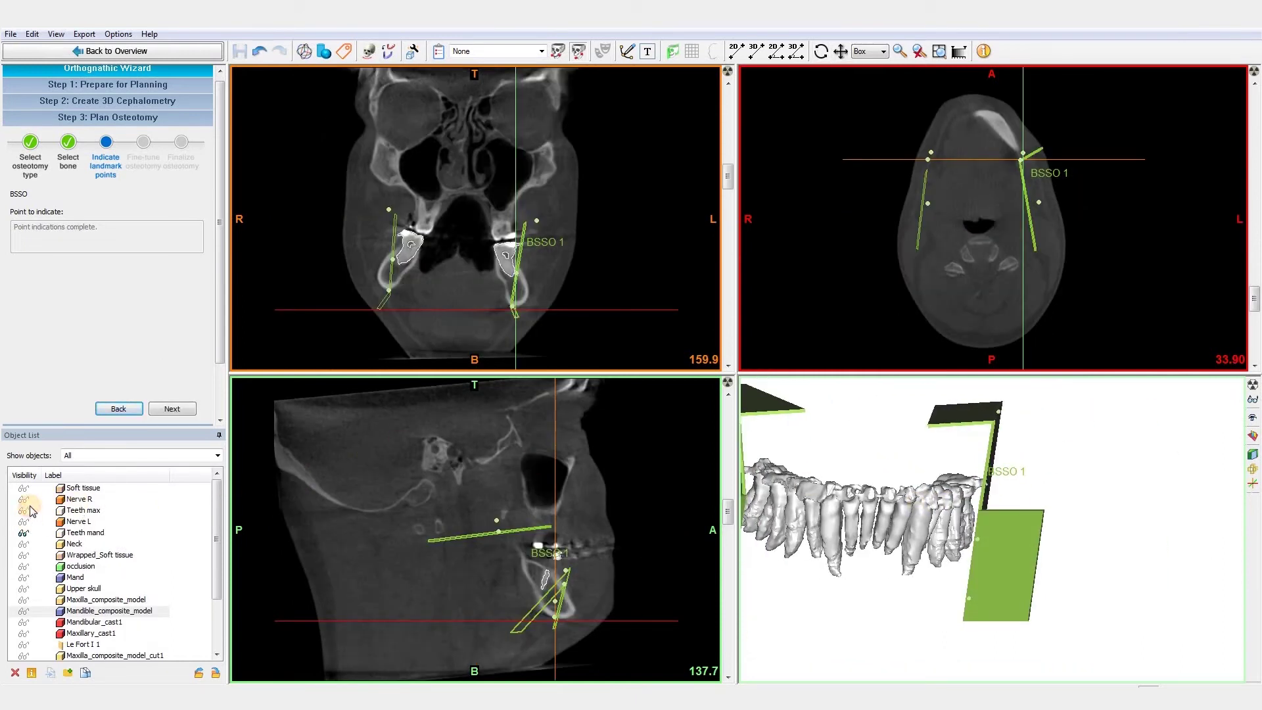
{"action": "right_click_drag", "start_coordinate": [899, 559], "coordinate": [940, 572]}
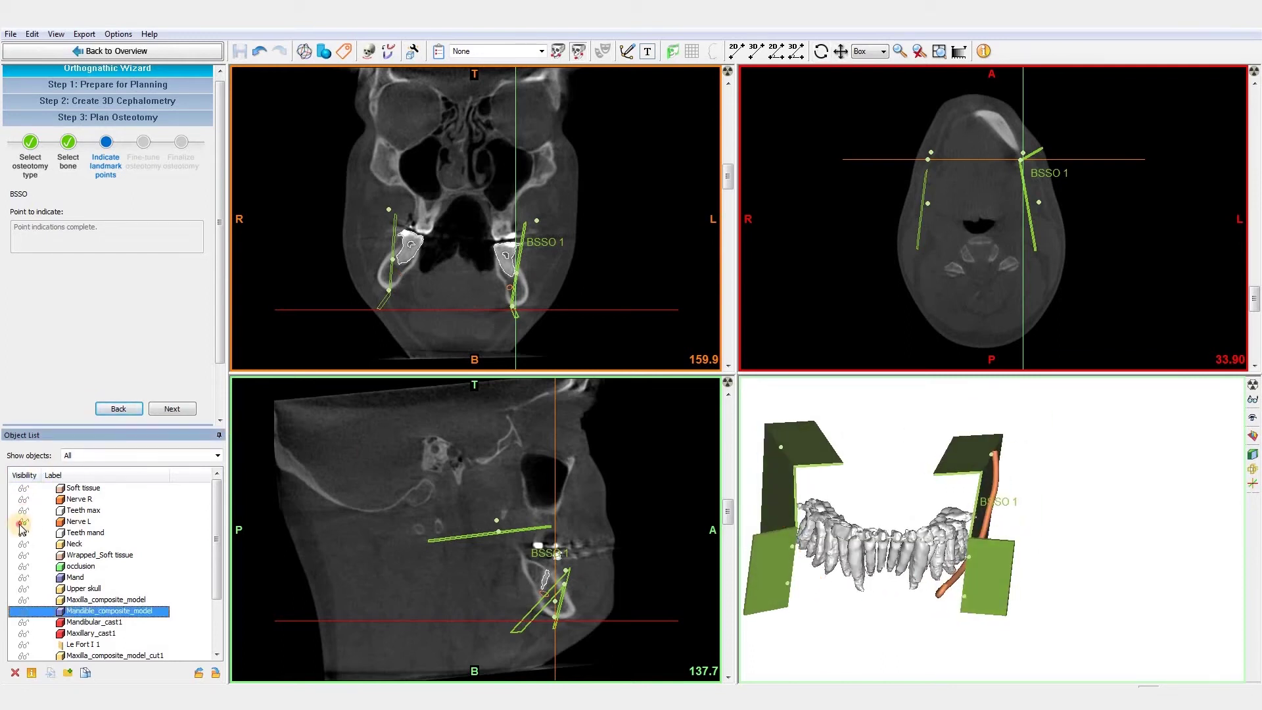
{"action": "left_click", "coordinate": [23, 577]}
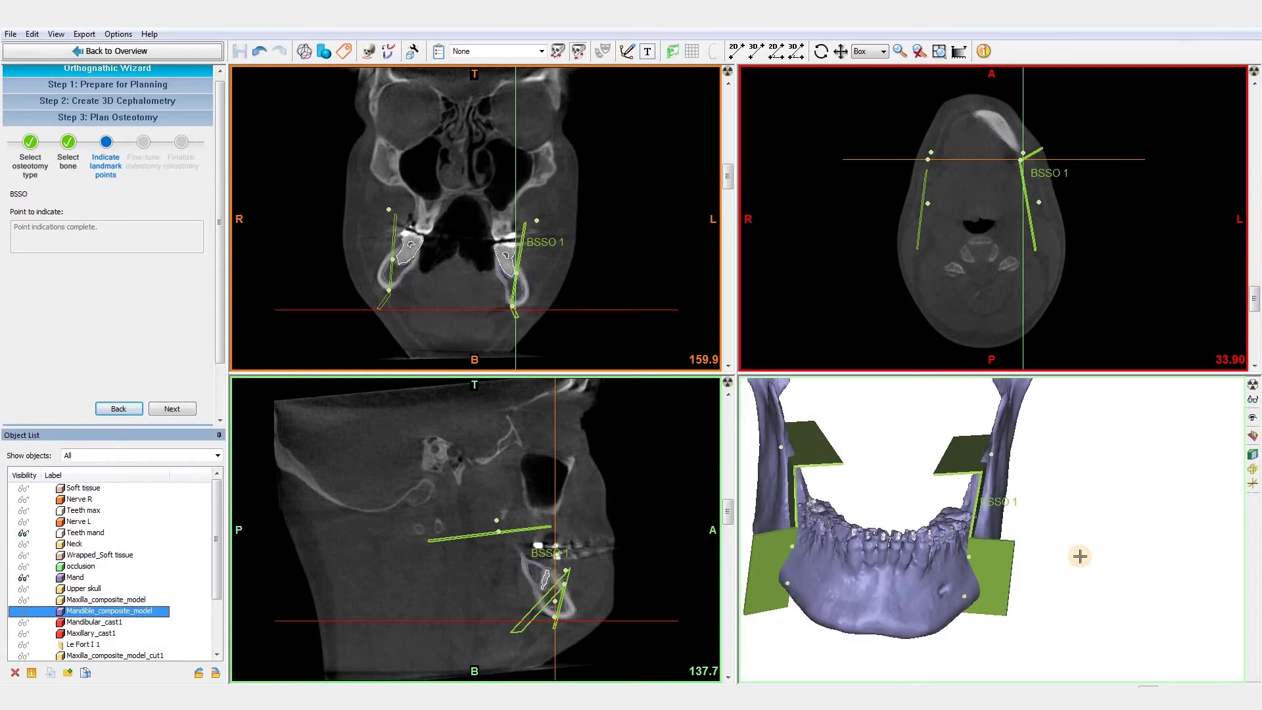
{"action": "right_click_drag", "start_coordinate": [969, 558], "coordinate": [890, 510]}
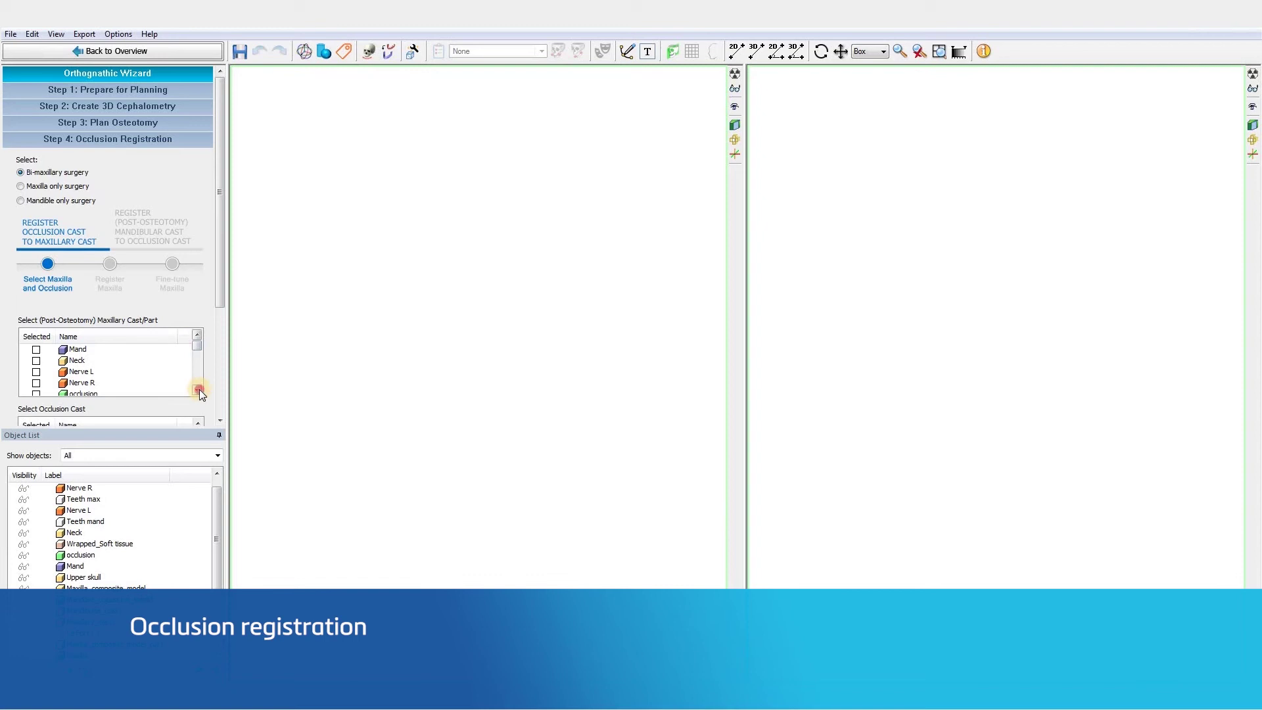
Select Maxillary_cast1 as the maxillary cast and occlusion as the occlusion cast, and proceed to registering the maxilla
{"action": "left_click", "coordinate": [197, 389]}
{"action": "left_click", "coordinate": [199, 389]}
{"action": "left_click", "coordinate": [199, 389]}
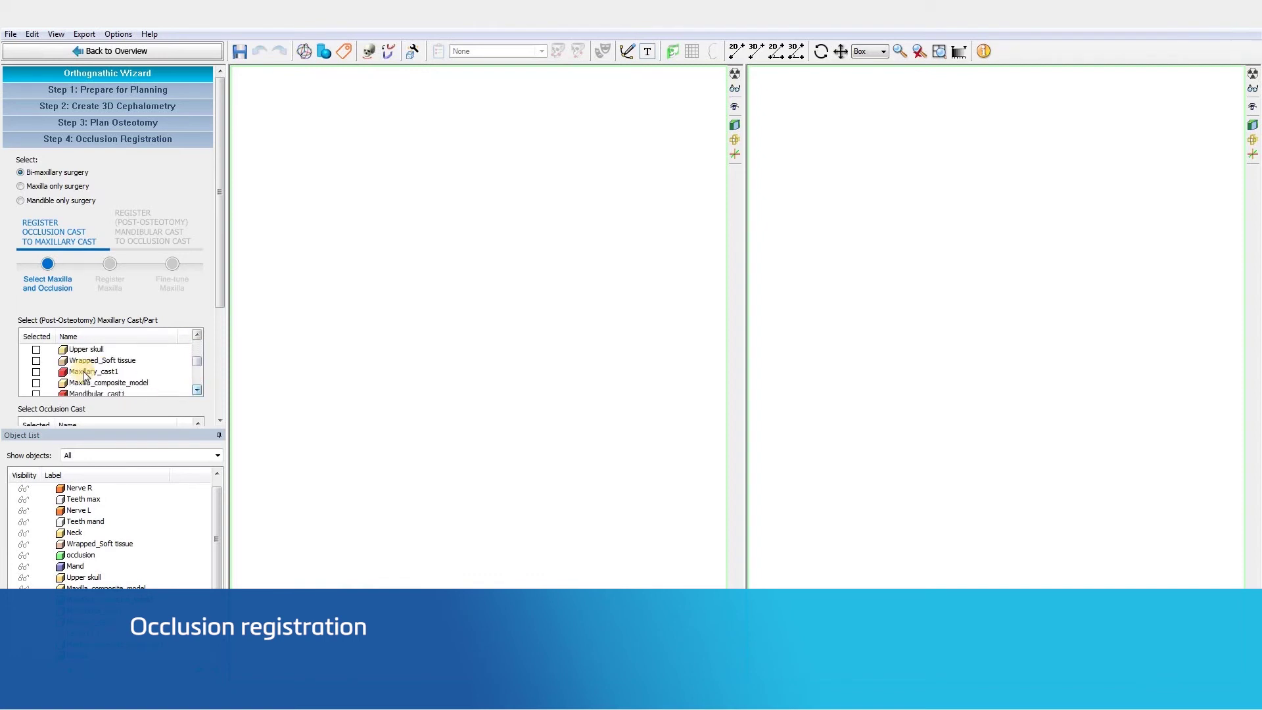
{"action": "left_click", "coordinate": [220, 419]}
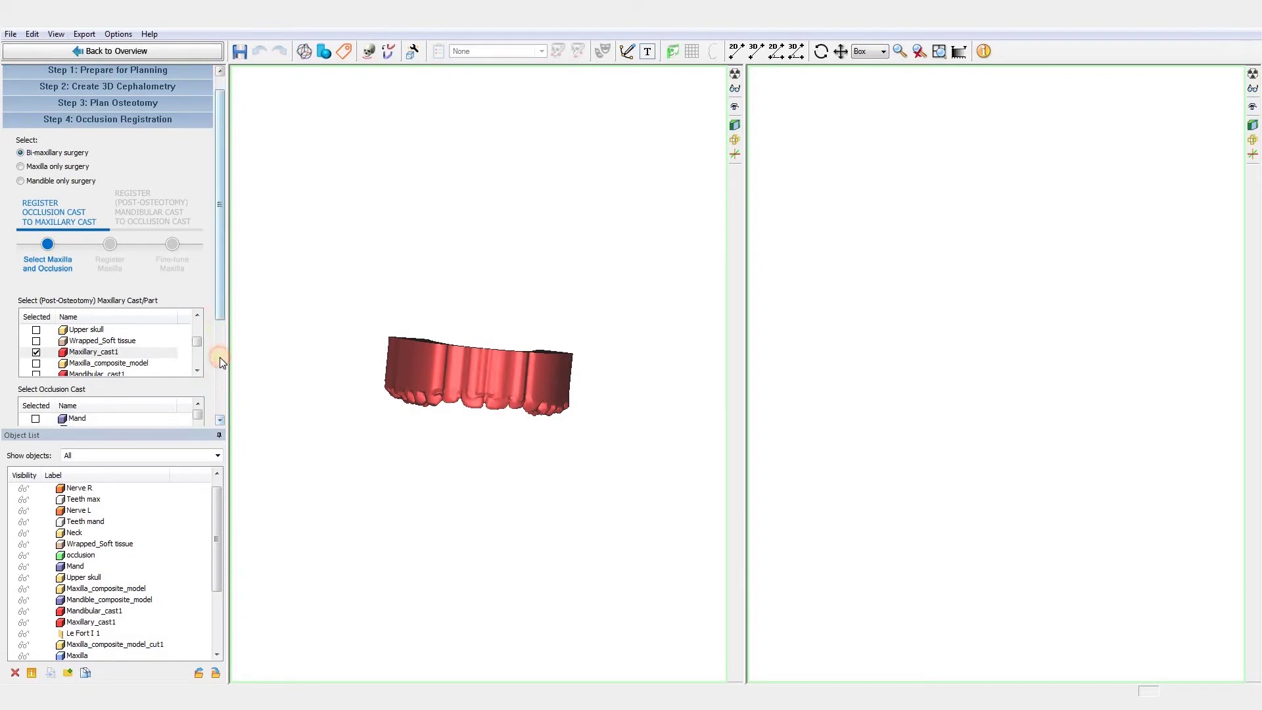
{"action": "scroll", "coordinate": [220, 363], "scroll_direction": "down", "scroll_amount": 3}
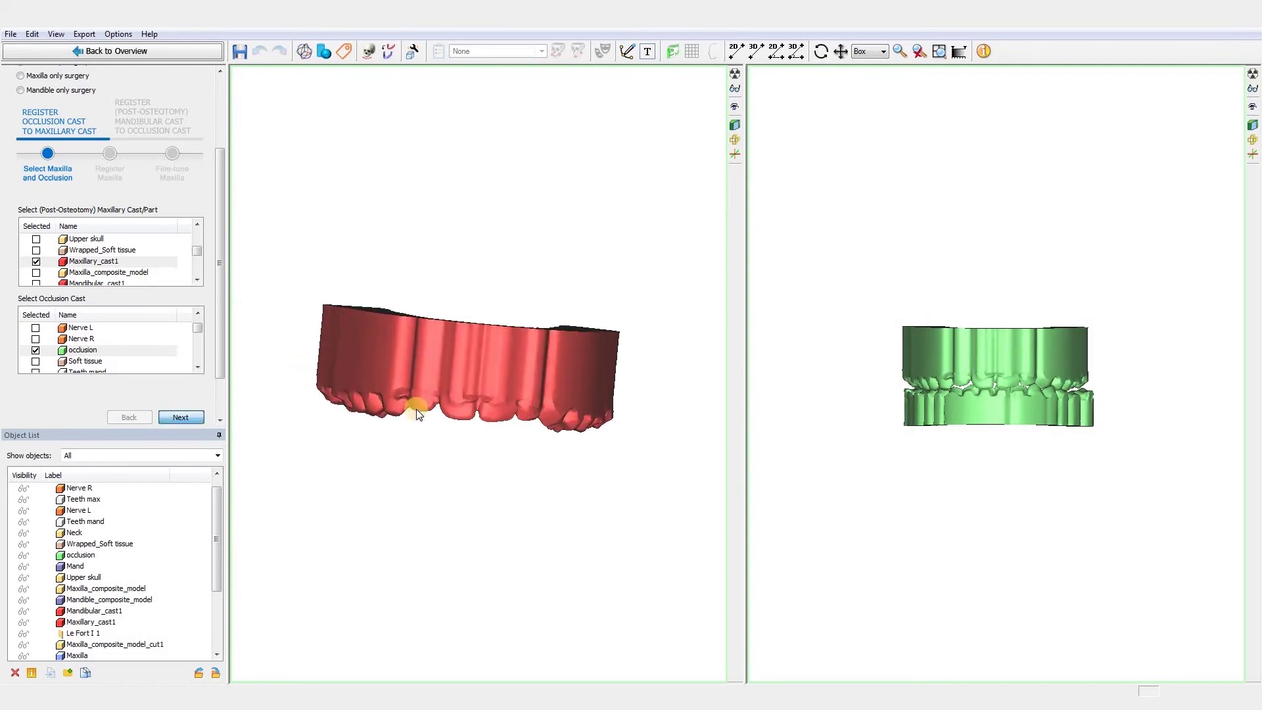
{"action": "key", "text": "Return"}
Indicate the first corresponding point pair at the gap between the upper front incisors on Maxillary_cast1 and the occlusion cast
{"action": "scroll", "coordinate": [492, 203], "scroll_direction": "up", "scroll_amount": 5}
{"action": "scroll", "coordinate": [986, 219], "scroll_direction": "up", "scroll_amount": 5}
{"action": "scroll", "coordinate": [439, 215], "scroll_direction": "up", "scroll_amount": 3}
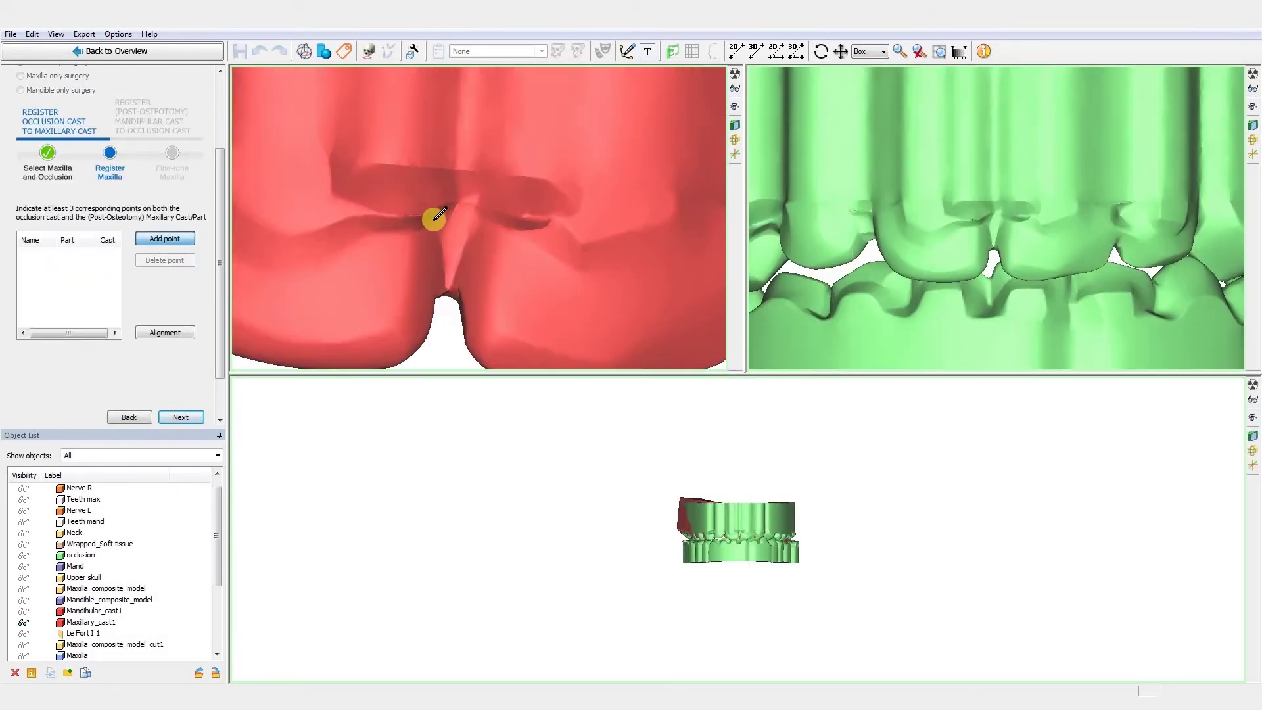
{"action": "scroll", "coordinate": [434, 218], "scroll_direction": "up", "scroll_amount": 1}
{"action": "left_click", "coordinate": [462, 296]}
{"action": "scroll", "coordinate": [1006, 237], "scroll_direction": "up", "scroll_amount": 3}
{"action": "left_click", "coordinate": [983, 255]}
Indicate the second corresponding point pair on the upper back teeth of one side on both the maxillary and occlusion casts
{"action": "scroll", "coordinate": [448, 234], "scroll_direction": "down", "scroll_amount": 6}
{"action": "right_click_drag", "start_coordinate": [447, 234], "coordinate": [519, 230]}
{"action": "scroll", "coordinate": [433, 268], "scroll_direction": "up", "scroll_amount": 5}
{"action": "left_click", "coordinate": [460, 271]}
{"action": "scroll", "coordinate": [833, 237], "scroll_direction": "down", "scroll_amount": 4}
{"action": "middle_click_drag", "start_coordinate": [834, 237], "coordinate": [952, 230]}
{"action": "right_click_drag", "start_coordinate": [842, 214], "coordinate": [907, 222]}
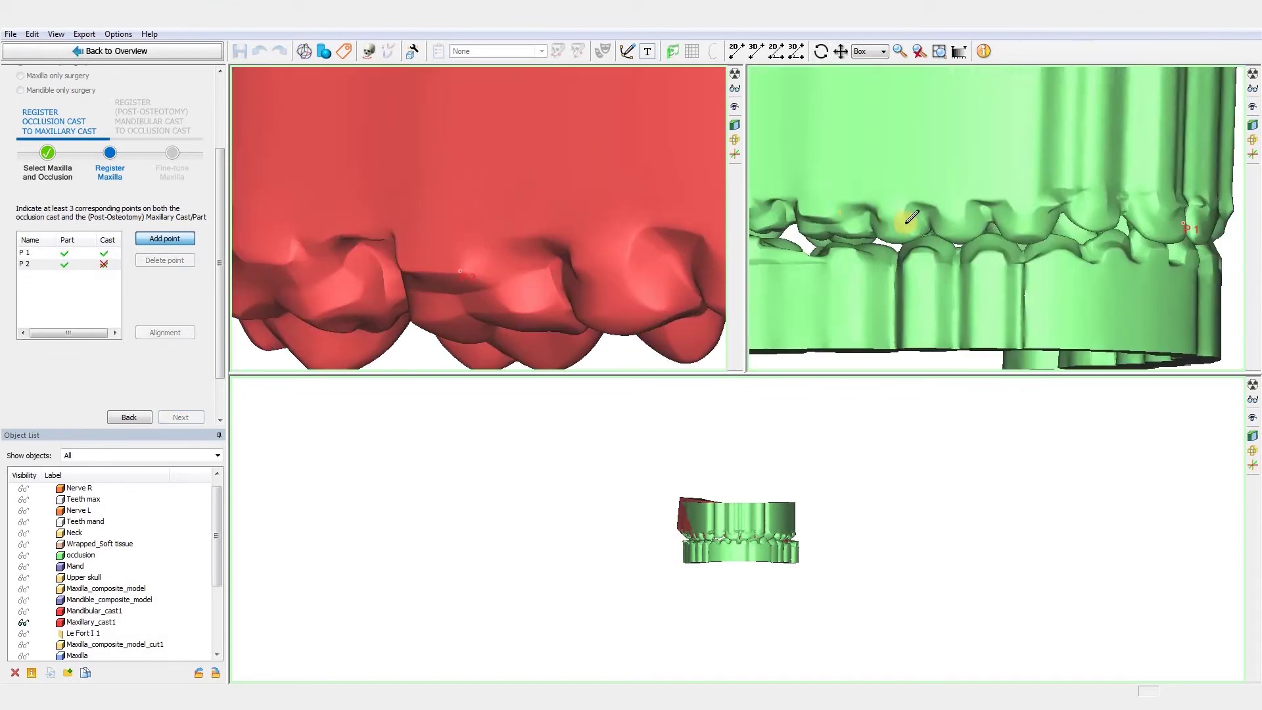
{"action": "scroll", "coordinate": [822, 213], "scroll_direction": "up", "scroll_amount": 5}
{"action": "left_click", "coordinate": [887, 234]}
Indicate the third corresponding point pair on the last upper molar of the opposite side on both casts
{"action": "scroll", "coordinate": [586, 214], "scroll_direction": "down", "scroll_amount": 6}
{"action": "right_click_drag", "start_coordinate": [424, 203], "coordinate": [499, 197]}
{"action": "scroll", "coordinate": [499, 197], "scroll_direction": "up", "scroll_amount": 4}
{"action": "scroll", "coordinate": [1059, 219], "scroll_direction": "down", "scroll_amount": 3}
{"action": "middle_click_drag", "start_coordinate": [1078, 243], "coordinate": [918, 248]}
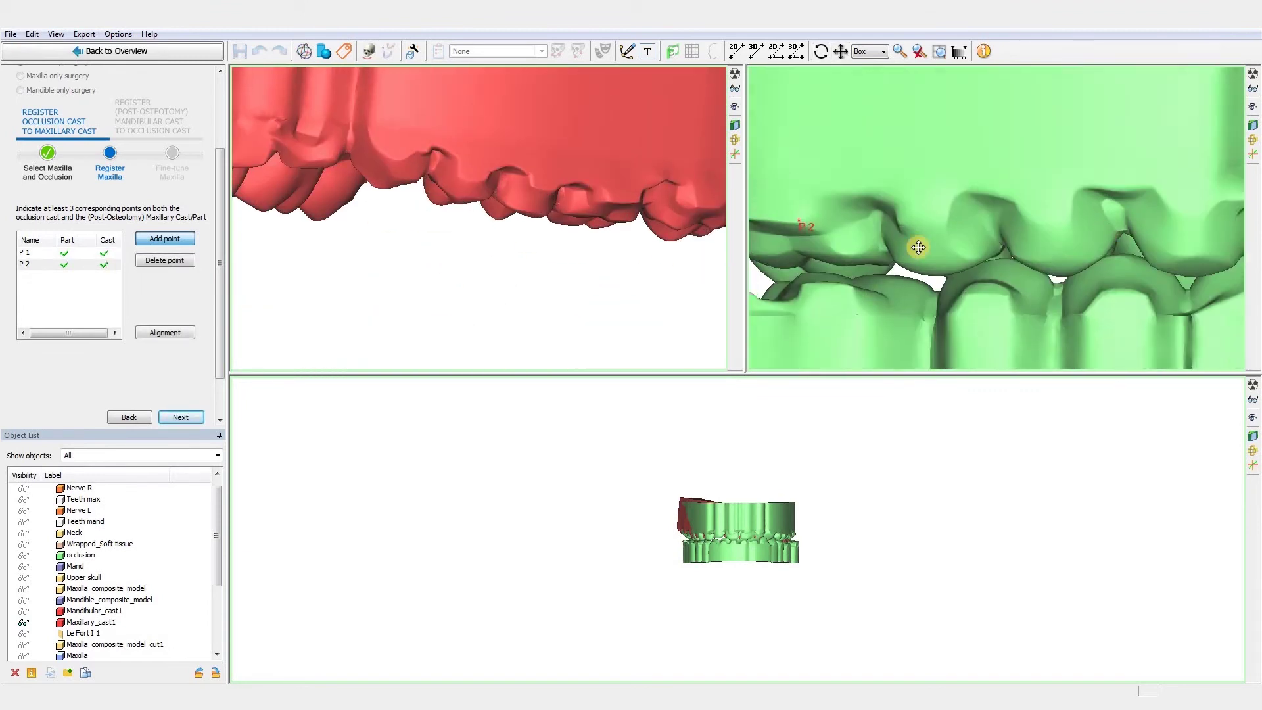
{"action": "right_click_drag", "start_coordinate": [918, 247], "coordinate": [1177, 217]}
{"action": "scroll", "coordinate": [1177, 217], "scroll_direction": "up", "scroll_amount": 3}
{"action": "scroll", "coordinate": [634, 200], "scroll_direction": "up", "scroll_amount": 3}
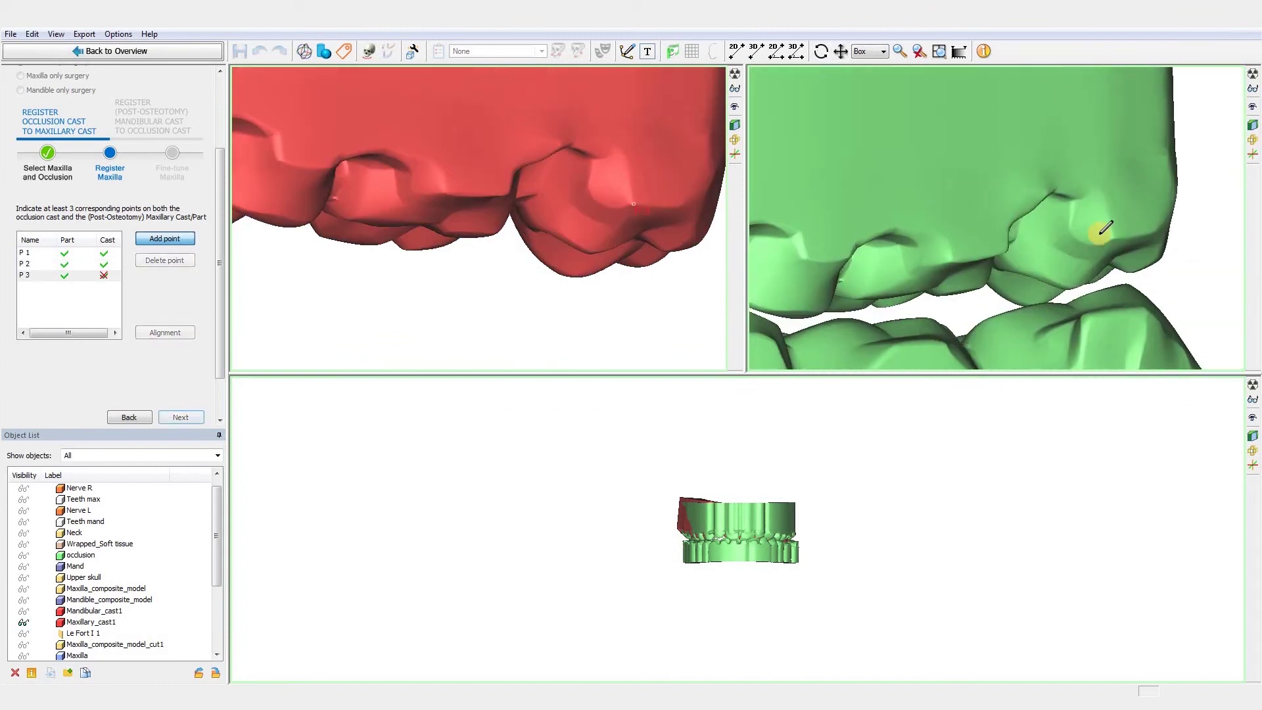
Align the occlusion cast using the three point pairs and register it to Maxillary_cast1 as the fixed object
{"action": "left_click", "coordinate": [172, 333]}
{"action": "left_click", "coordinate": [181, 417]}
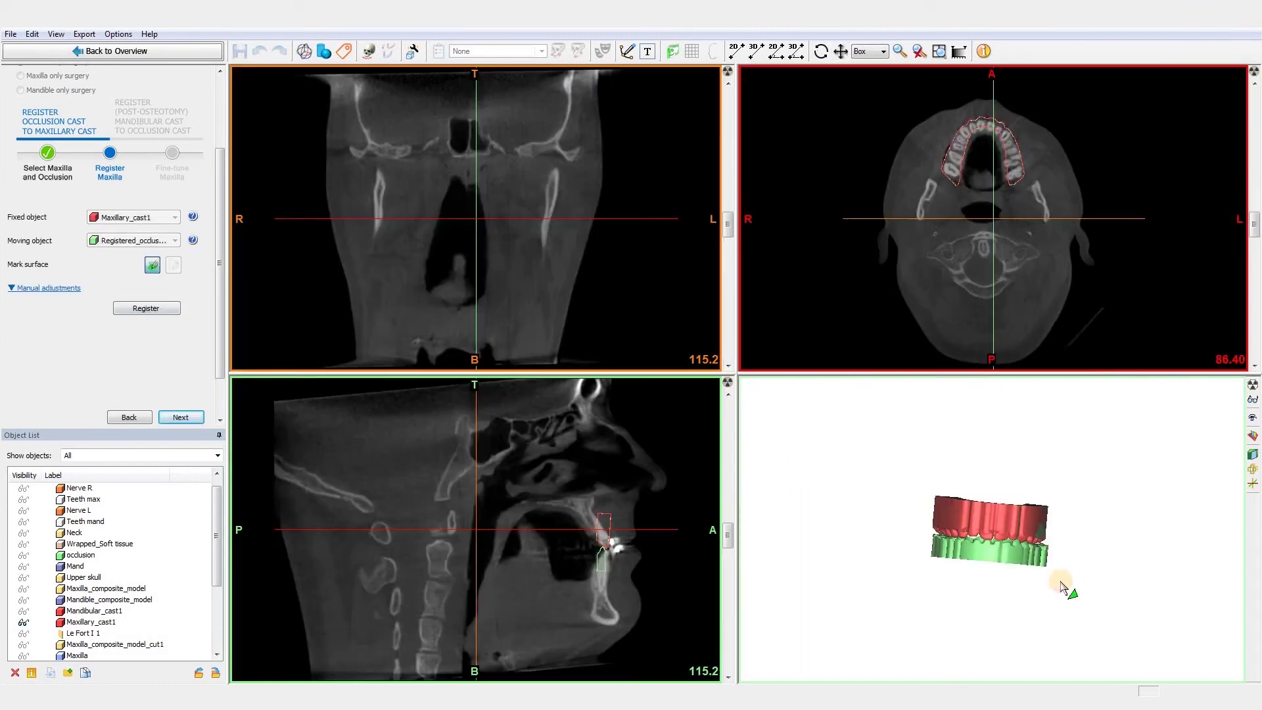
{"action": "scroll", "coordinate": [1056, 552], "scroll_direction": "up", "scroll_amount": 5}
{"action": "middle_click_drag", "start_coordinate": [977, 507], "coordinate": [1085, 536]}
{"action": "left_click_drag", "start_coordinate": [1062, 510], "coordinate": [1215, 526]}
{"action": "left_click", "coordinate": [155, 309]}
Indicate the first corresponding point pair at the lower front incisors on the occlusion cast and the mandibular cast
{"action": "scroll", "coordinate": [454, 219], "scroll_direction": "up", "scroll_amount": 5}
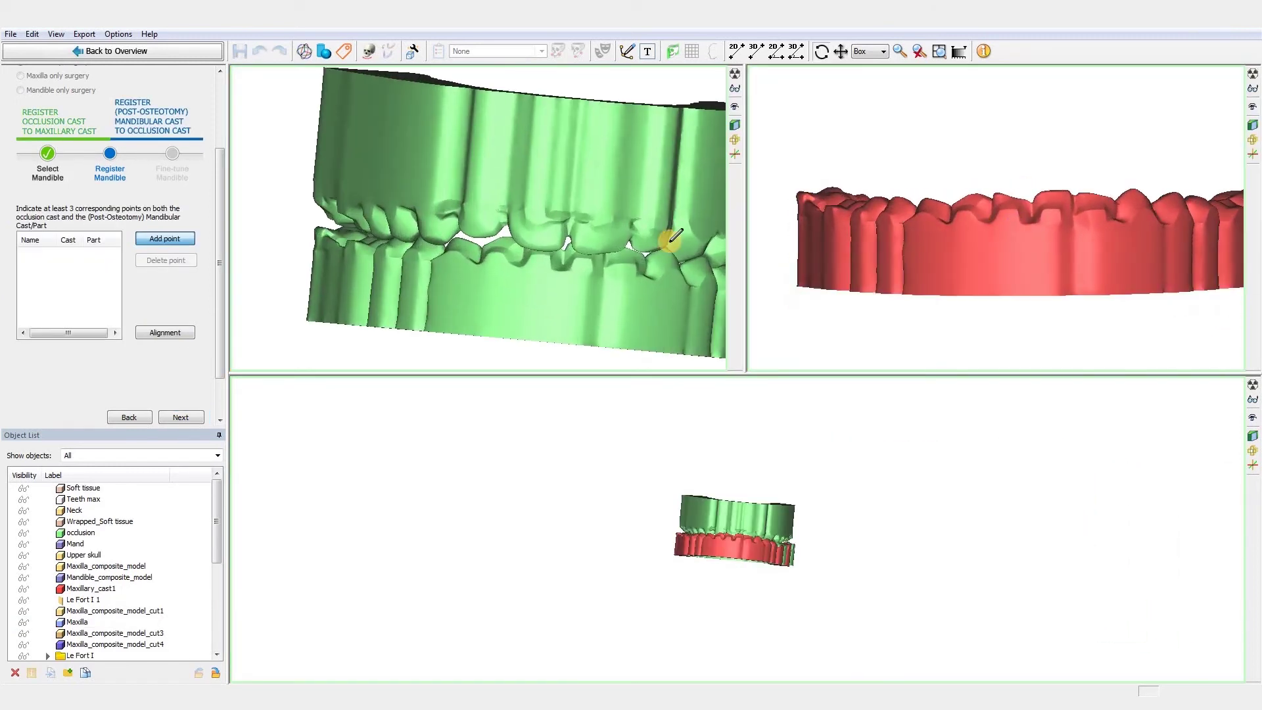
{"action": "scroll", "coordinate": [564, 245], "scroll_direction": "up", "scroll_amount": 5}
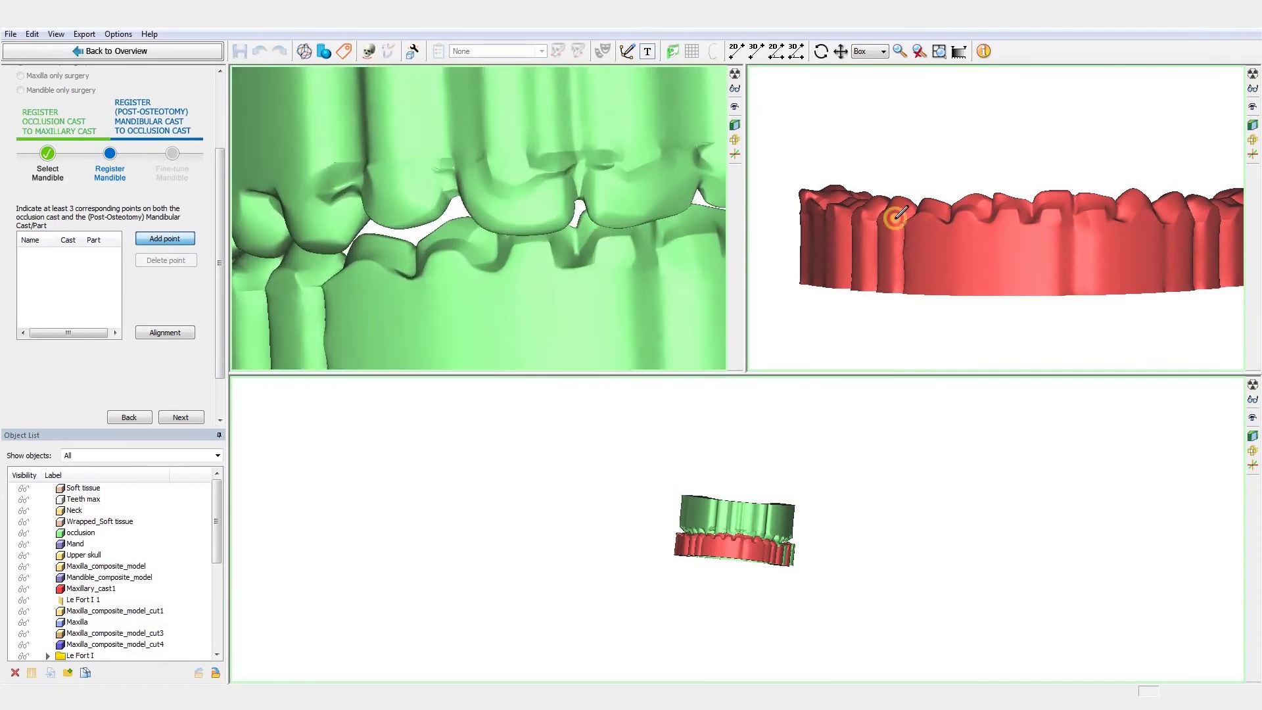
{"action": "scroll", "coordinate": [1093, 204], "scroll_direction": "up", "scroll_amount": 5}
{"action": "scroll", "coordinate": [497, 247], "scroll_direction": "down", "scroll_amount": 5}
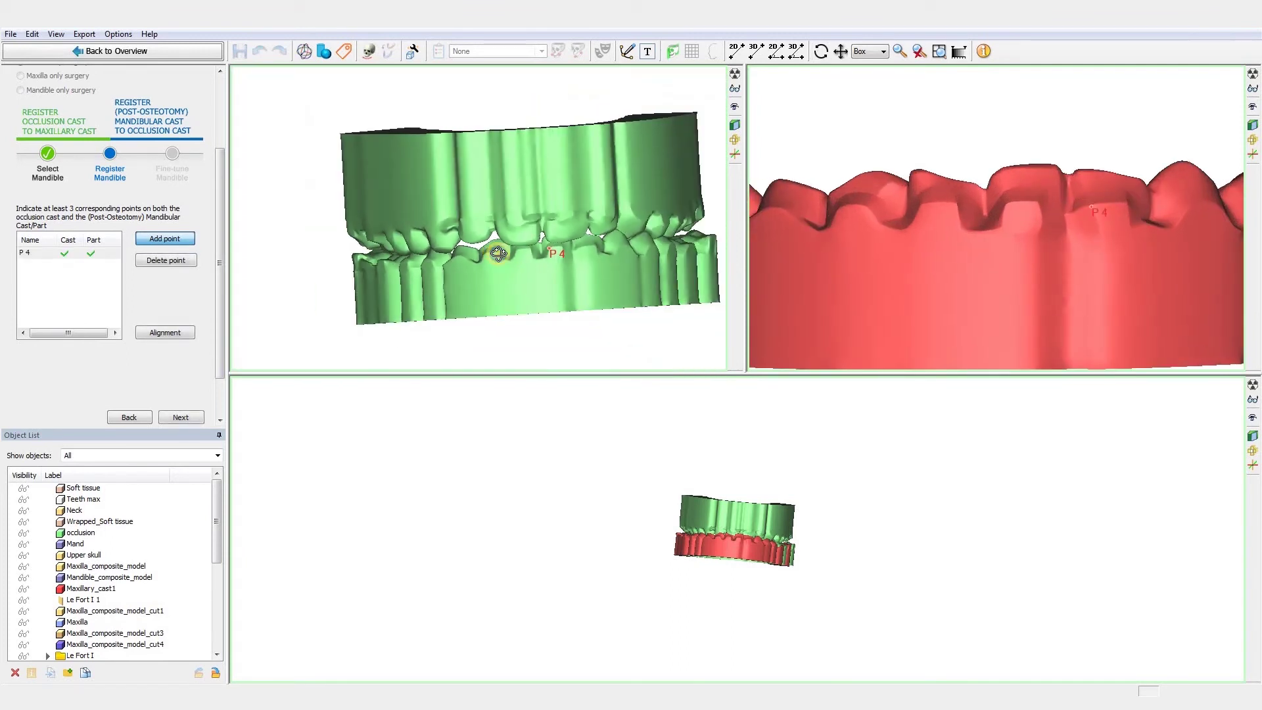
Indicate corresponding point pairs on the lower molars of both sides on the occlusion cast and the mandibular cast
{"action": "scroll", "coordinate": [958, 234], "scroll_direction": "down", "scroll_amount": 5}
{"action": "scroll", "coordinate": [786, 185], "scroll_direction": "up", "scroll_amount": 5}
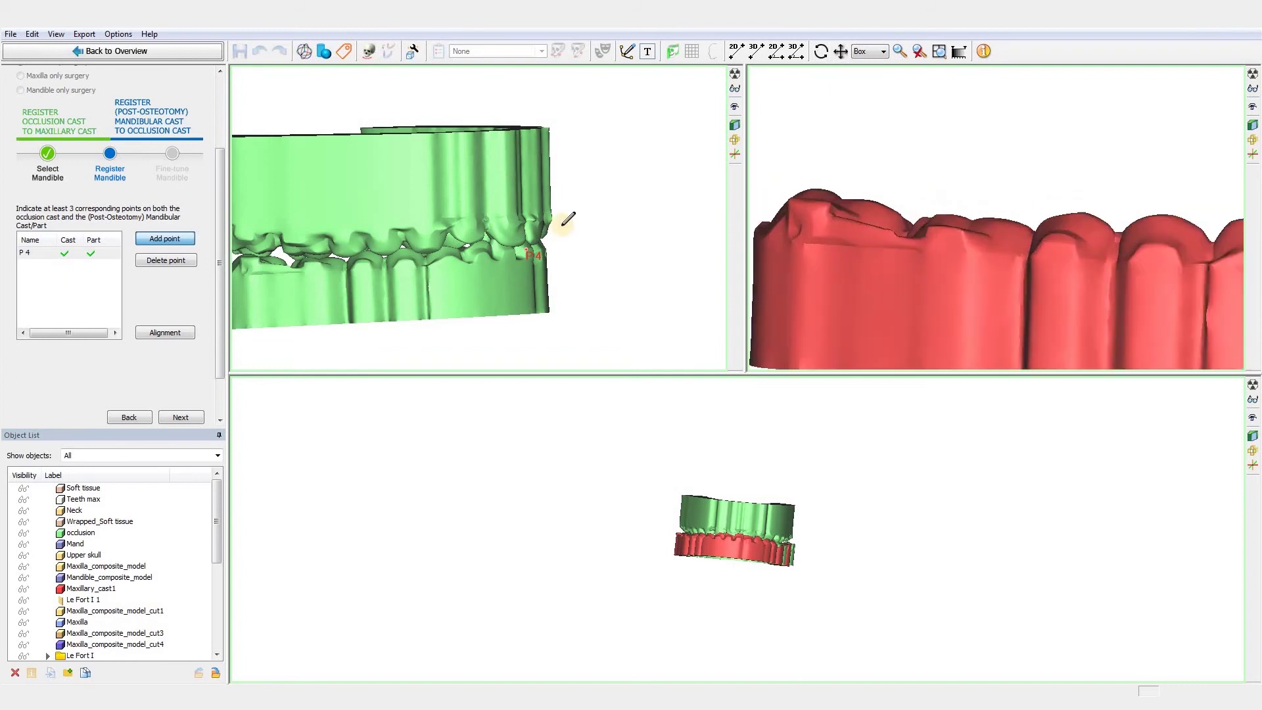
{"action": "scroll", "coordinate": [355, 263], "scroll_direction": "up", "scroll_amount": 5}
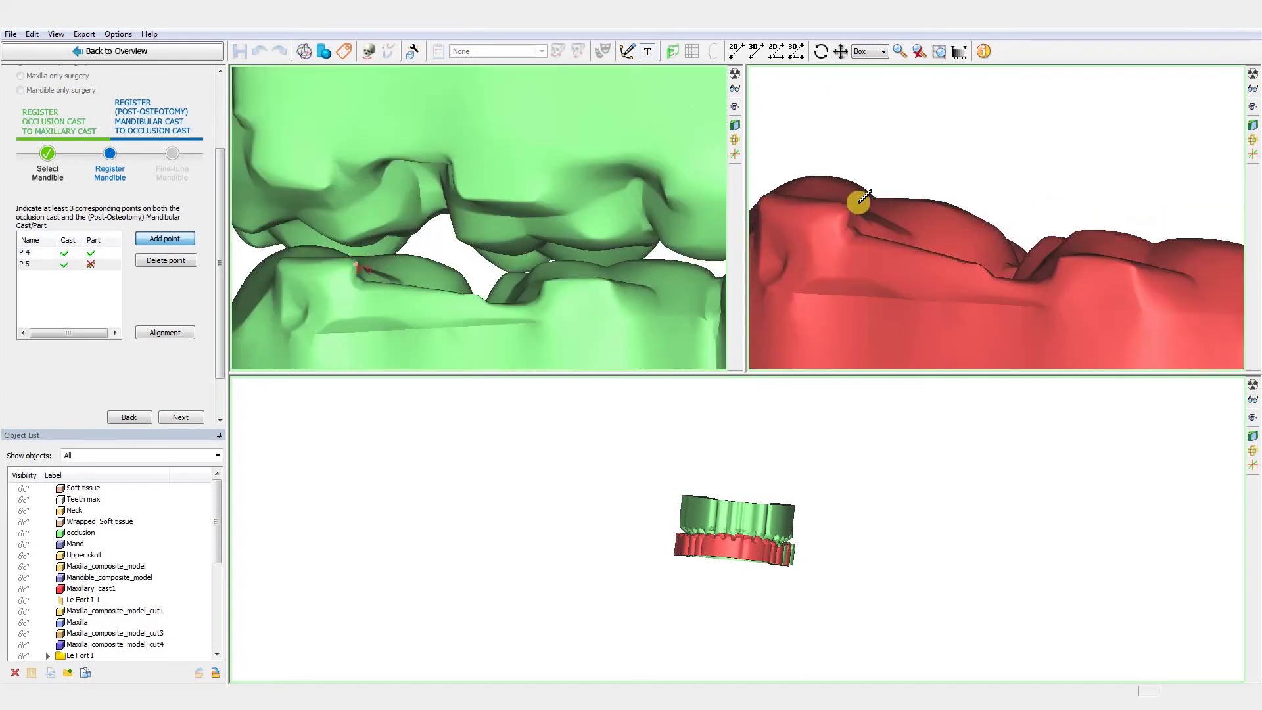
{"action": "scroll", "coordinate": [556, 209], "scroll_direction": "down", "scroll_amount": 8}
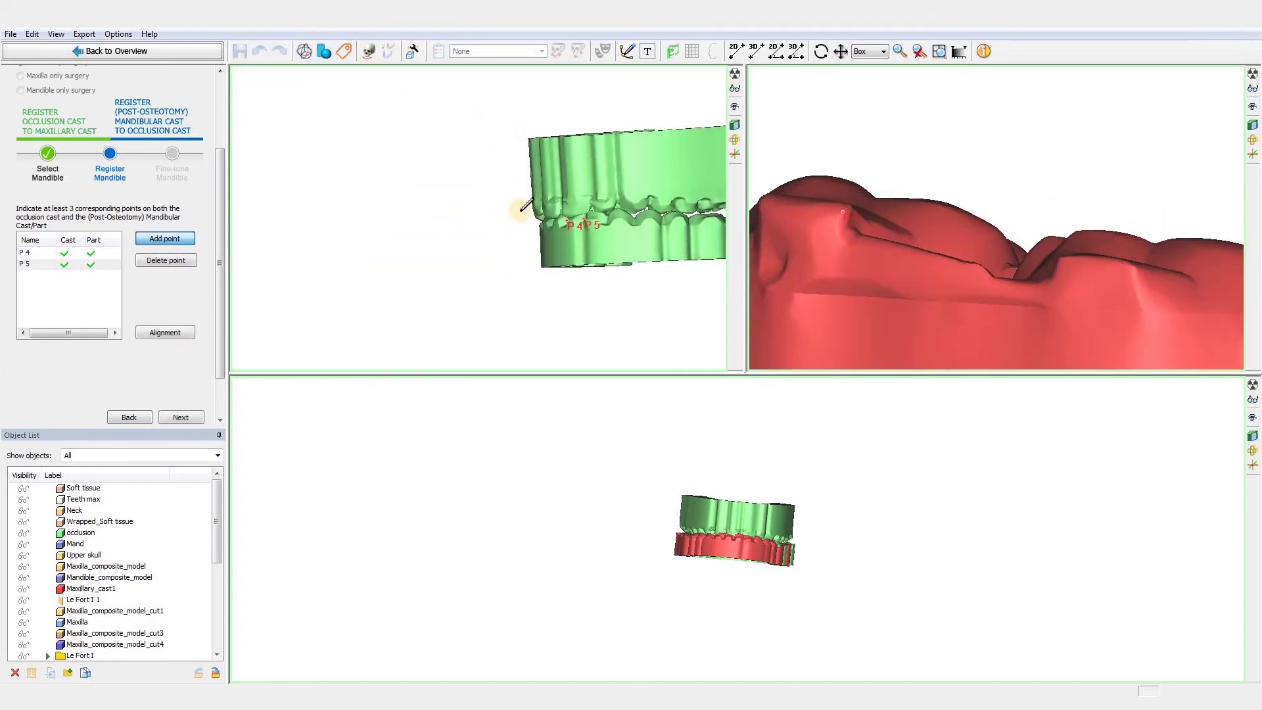
{"action": "middle_click_drag", "start_coordinate": [521, 207], "coordinate": [309, 213]}
{"action": "scroll", "coordinate": [526, 226], "scroll_direction": "up", "scroll_amount": 6}
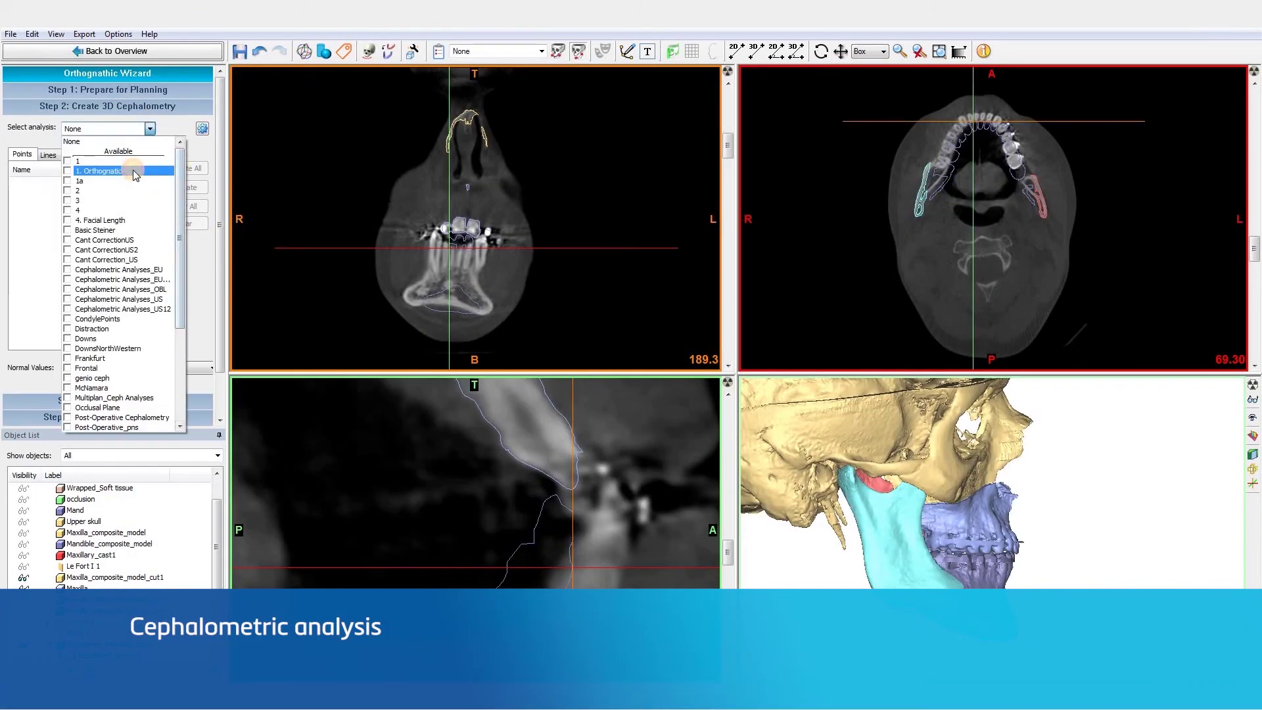
Load the 1. Orthognatic cephalometric analysis and start indicating all of its landmark points
{"action": "left_click", "coordinate": [134, 172]}
{"action": "left_click", "coordinate": [505, 297]}
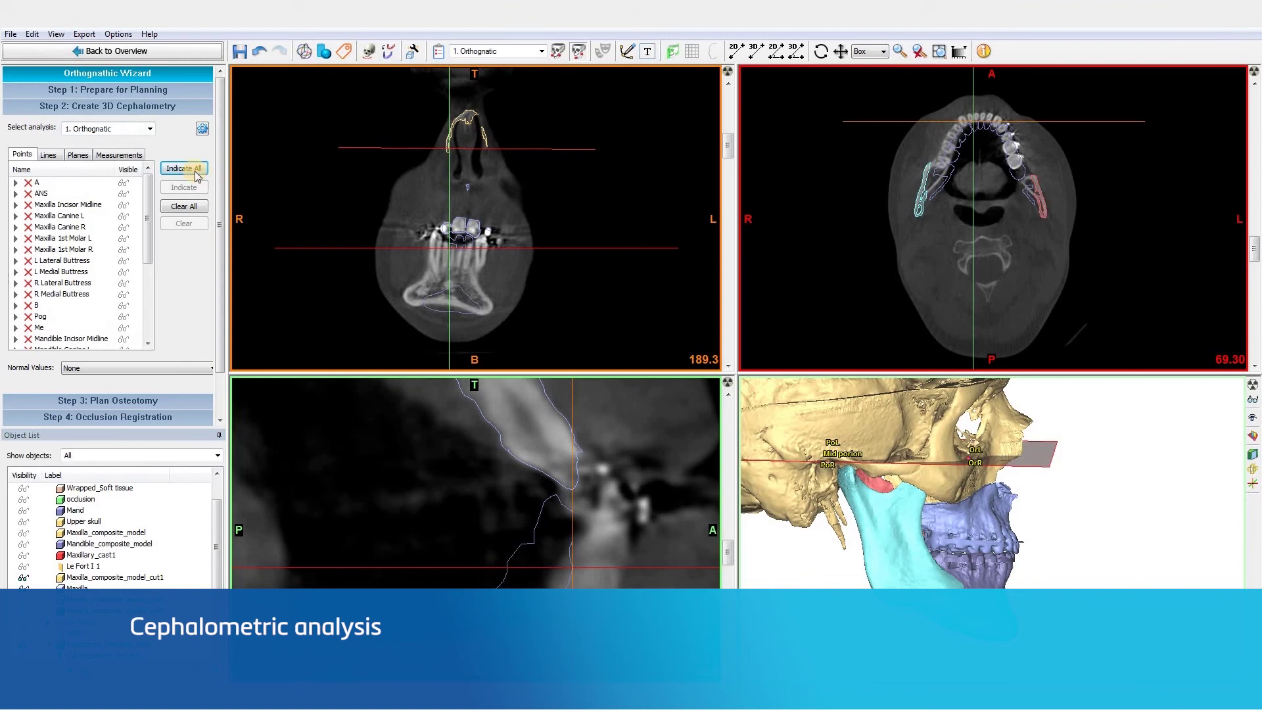
{"action": "left_click", "coordinate": [184, 168]}
Indicate the A and ANS landmarks on the maxilla's midline and hide Registered_Mandible_body to expose the upper teeth
{"action": "scroll", "coordinate": [903, 529], "scroll_direction": "up", "scroll_amount": 4}
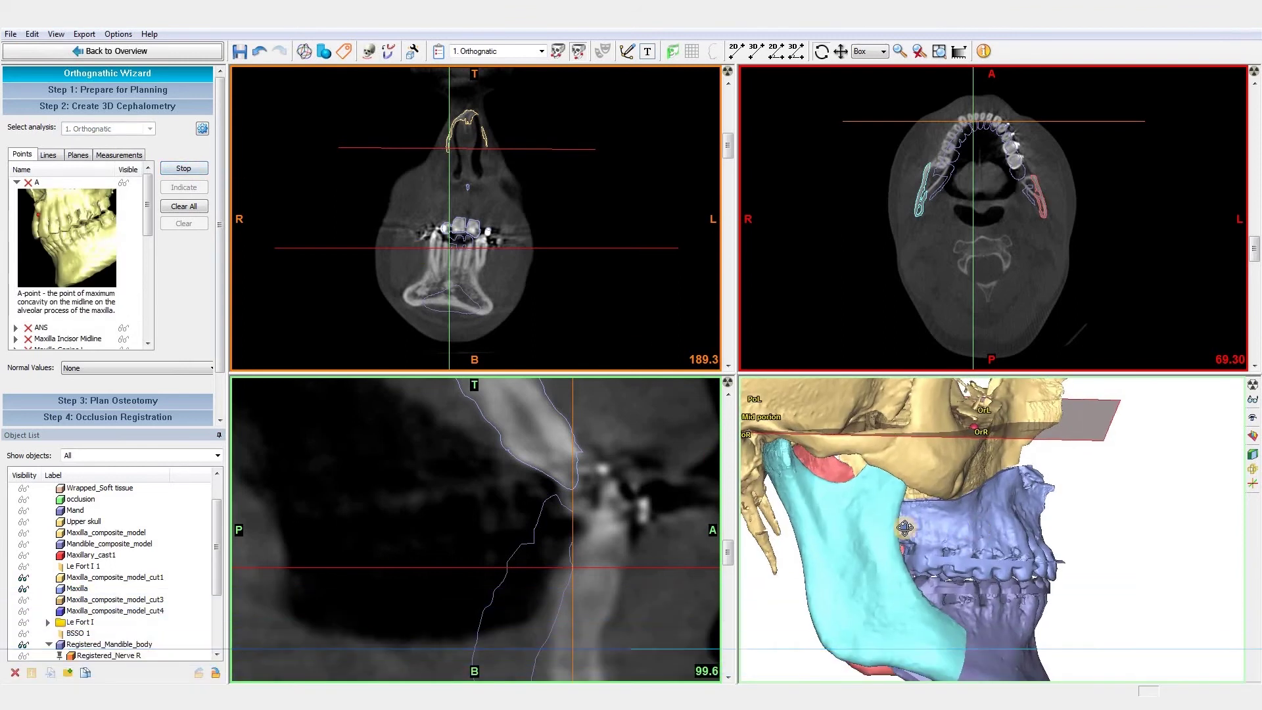
{"action": "right_click_drag", "start_coordinate": [901, 530], "coordinate": [1110, 471]}
{"action": "scroll", "coordinate": [1048, 552], "scroll_direction": "up", "scroll_amount": 3}
{"action": "middle_click_drag", "start_coordinate": [1111, 471], "coordinate": [1132, 492]}
{"action": "scroll", "coordinate": [1132, 491], "scroll_direction": "up", "scroll_amount": 4}
{"action": "left_click", "coordinate": [1097, 551]}
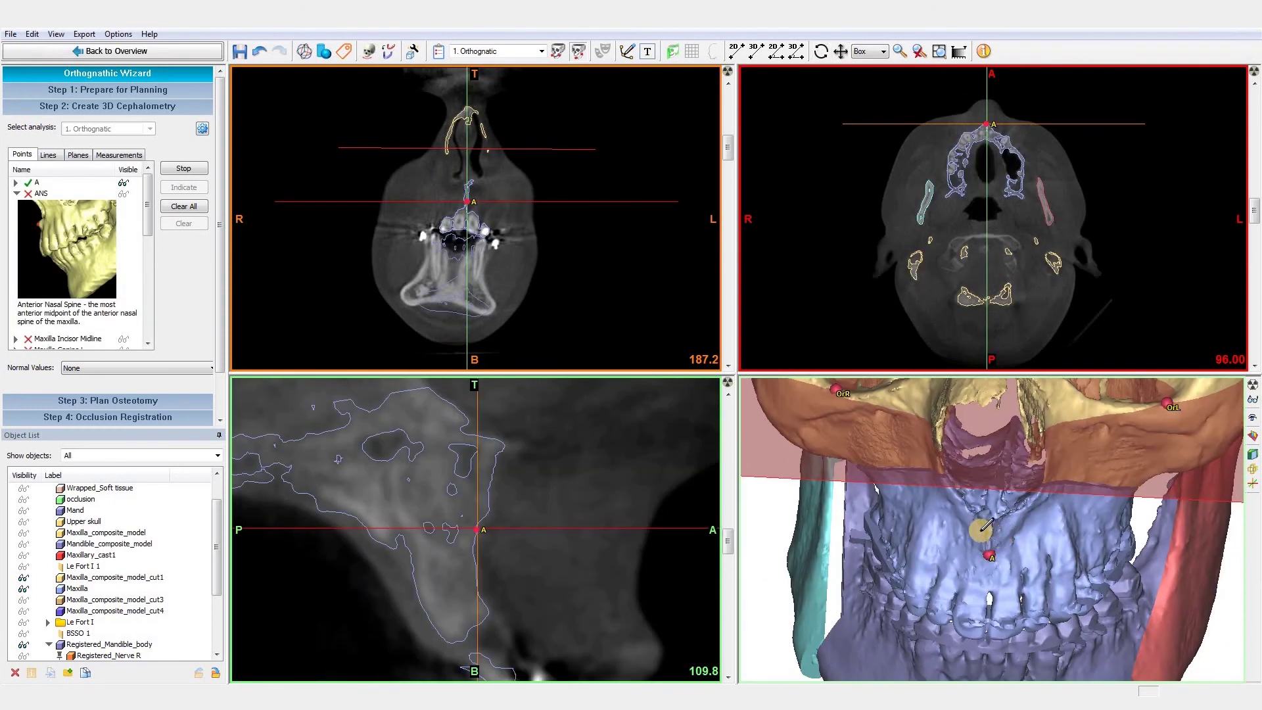
{"action": "left_click", "coordinate": [974, 523]}
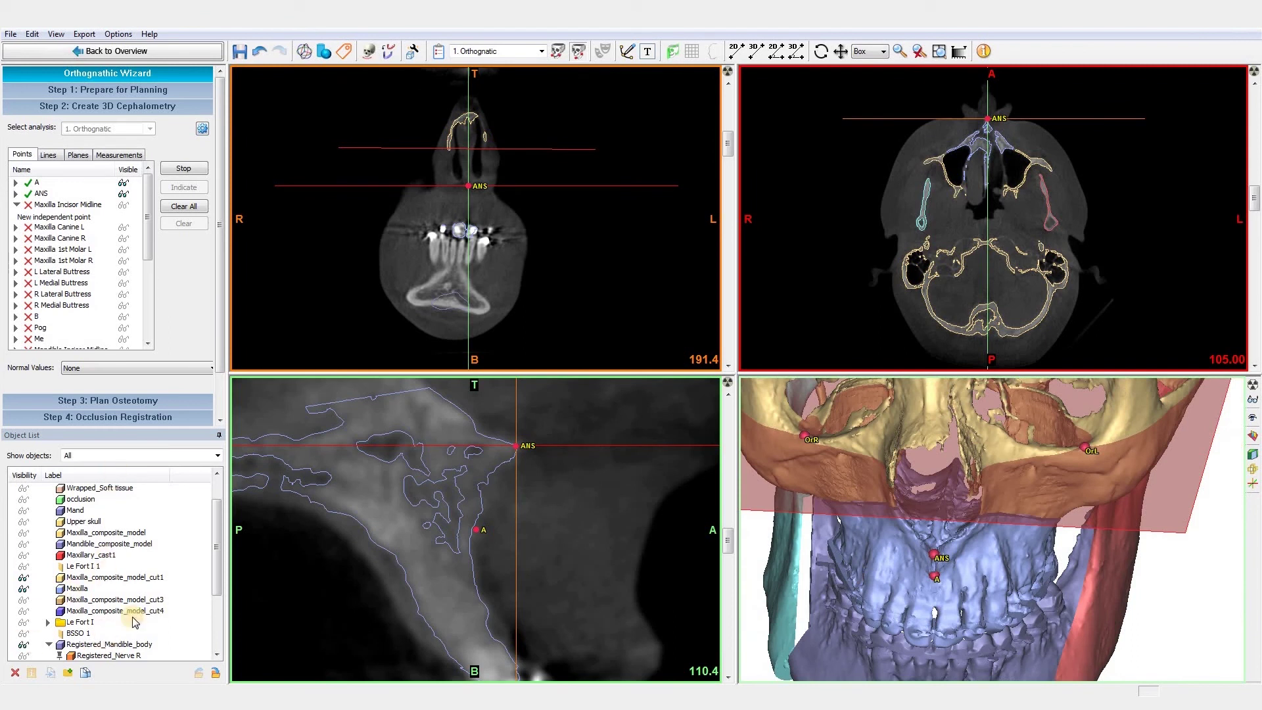
{"action": "left_click", "coordinate": [23, 645]}
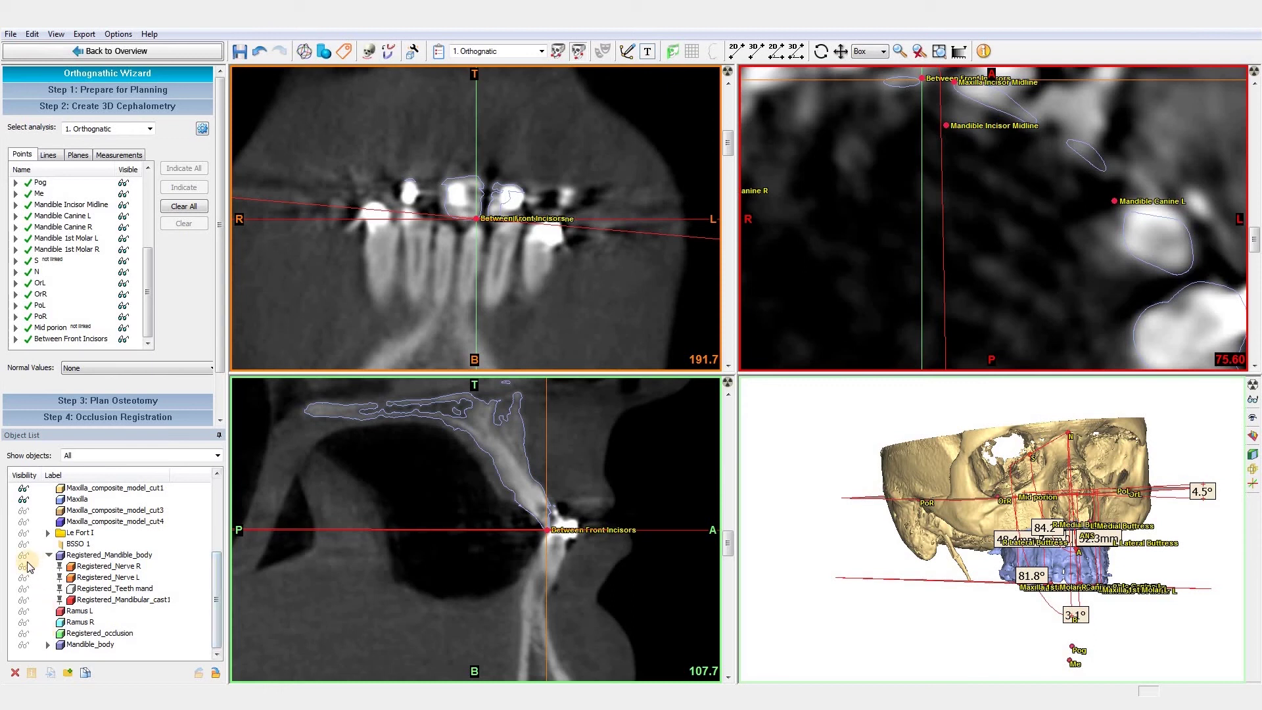
Display Ramus L and Ramus R alongside the registered mandible body and inspect the cephalometric landmarks, planes and measurements from both sides
{"action": "left_click", "coordinate": [24, 611]}
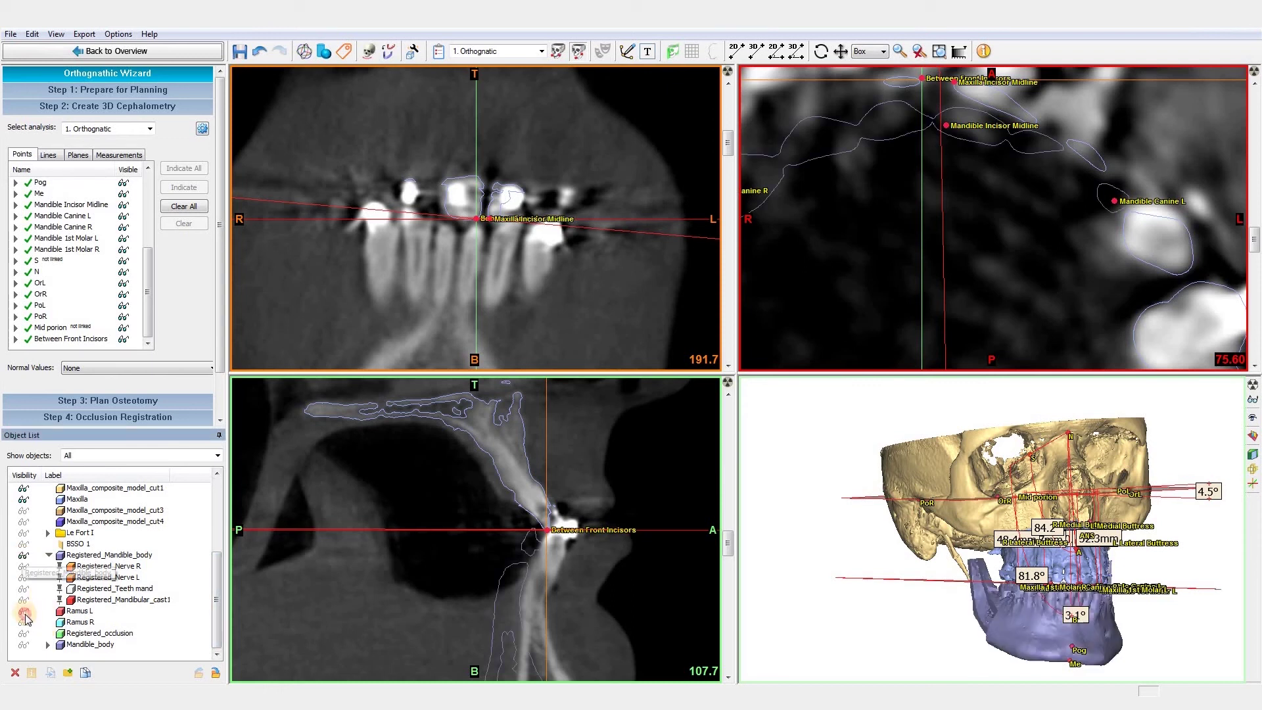
{"action": "scroll", "coordinate": [922, 580], "scroll_direction": "down", "scroll_amount": 3}
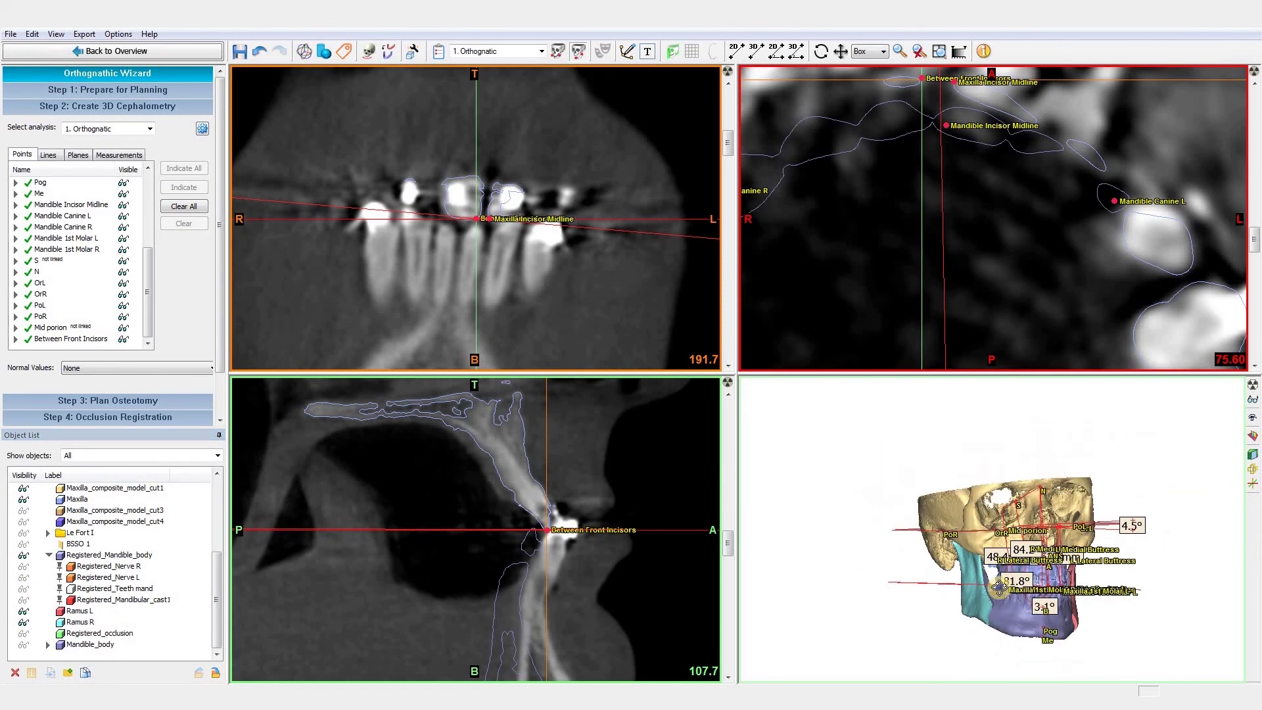
{"action": "right_click_drag", "start_coordinate": [921, 580], "coordinate": [706, 449]}
{"action": "scroll", "coordinate": [1034, 599], "scroll_direction": "up", "scroll_amount": 5}
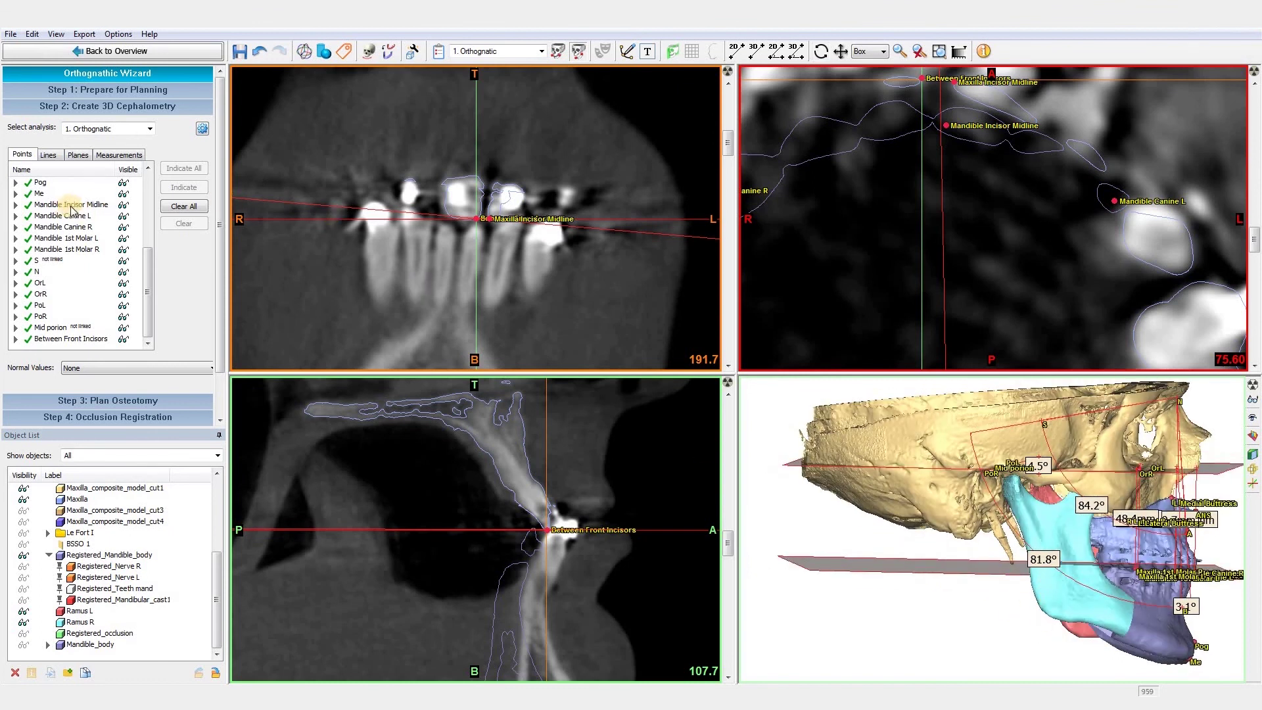
{"action": "left_click_drag", "start_coordinate": [222, 310], "coordinate": [288, 354]}
{"action": "right_click_drag", "start_coordinate": [899, 607], "coordinate": [779, 602]}
{"action": "right_click_drag", "start_coordinate": [972, 566], "coordinate": [972, 582]}
{"action": "scroll", "coordinate": [981, 574], "scroll_direction": "down", "scroll_amount": 5}
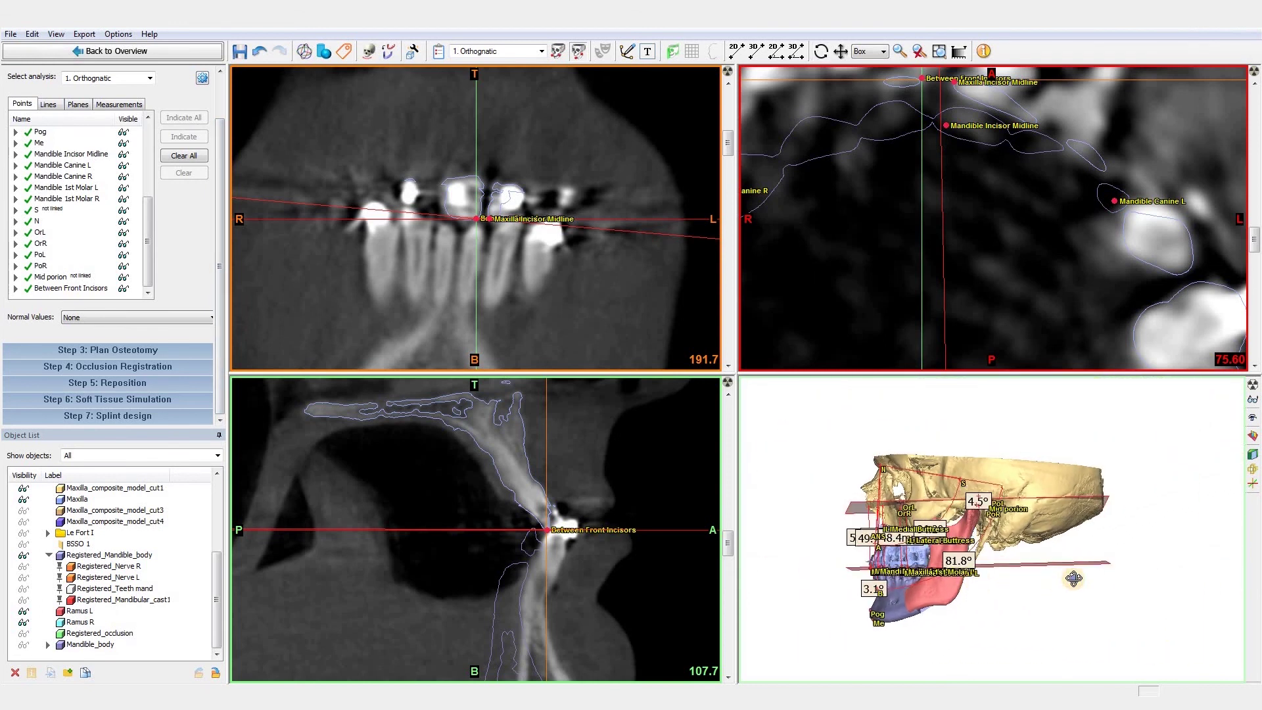